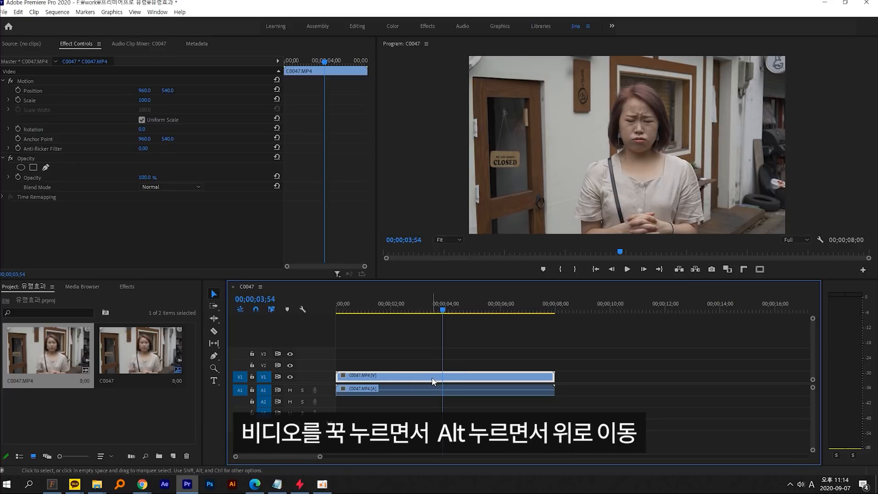
Duplicate the C0047.MP4 video clip onto track V2 and move the playhead to 00;00;04;11.
mouse_move(434, 381)
mouse_down()
mouse_move(430, 351)
mouse_move(433, 367)
mouse_up()
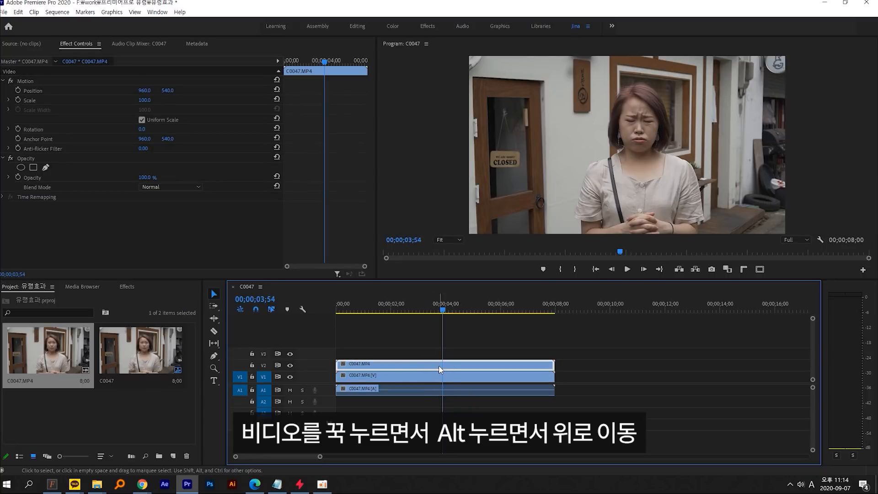
mouse_move(439, 311)
mouse_down()
mouse_move(420, 312)
mouse_move(428, 312)
mouse_up()
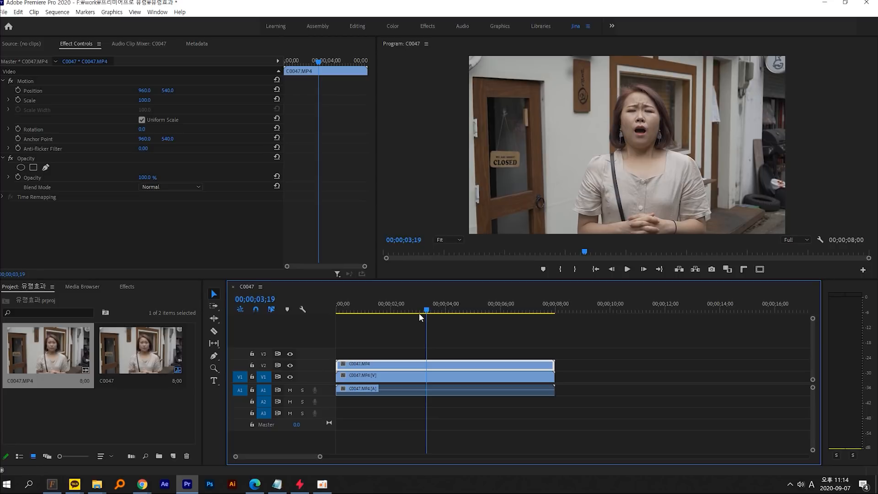
drag(419, 313, 449, 311)
click(451, 337)
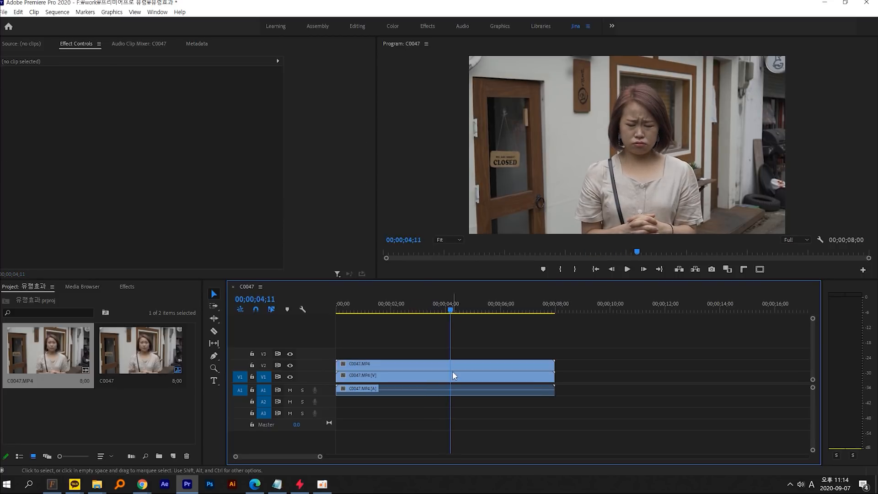
Trim the start of the duplicated clip on V2 to the playhead at 00;00;04;11.
mouse_move(621, 157)
mouse_down()
mouse_move(733, 73)
mouse_move(746, 101)
mouse_up()
key(Escape)
click(461, 364)
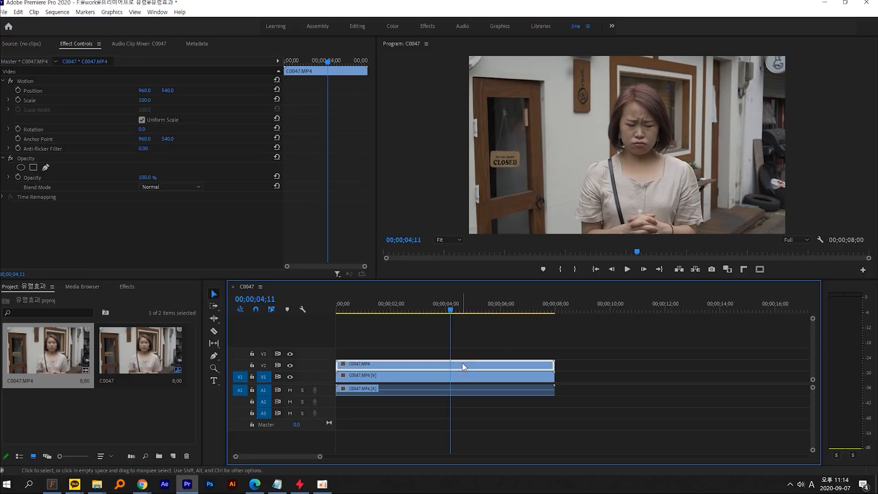
drag(337, 365, 451, 365)
drag(441, 297, 457, 452)
key(Escape)
click(465, 344)
Add a frame hold to the trimmed clip on V2 at the playhead.
click(461, 364)
right_click(477, 364)
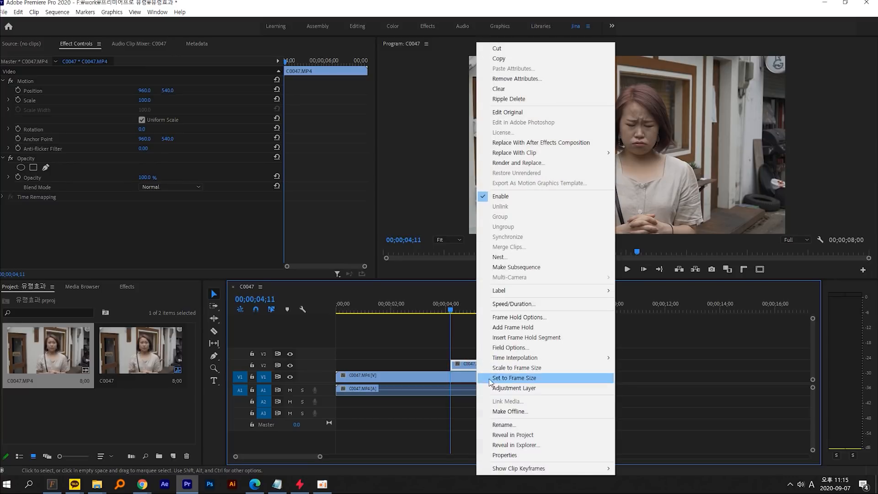
click(537, 327)
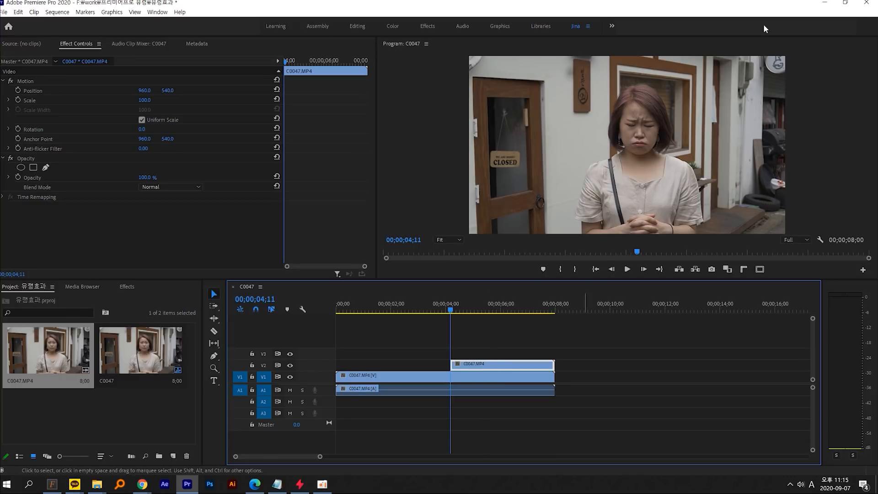
mouse_move(600, 117)
mouse_down()
mouse_move(635, 80)
mouse_move(670, 127)
mouse_move(659, 146)
mouse_move(696, 219)
mouse_move(627, 239)
mouse_move(582, 218)
mouse_move(627, 151)
mouse_up()
key(Escape)
mouse_move(485, 371)
mouse_down()
mouse_move(478, 336)
mouse_move(479, 375)
mouse_move(80, 50)
mouse_move(89, 55)
mouse_up()
mouse_move(98, 54)
mouse_down()
mouse_move(87, 55)
mouse_move(107, 43)
mouse_move(82, 58)
mouse_move(65, 95)
mouse_up()
key(Escape)
Start a free-draw opacity mask on the V2 clip, tracing from the top of the woman's head down the left side of her hair.
click(25, 158)
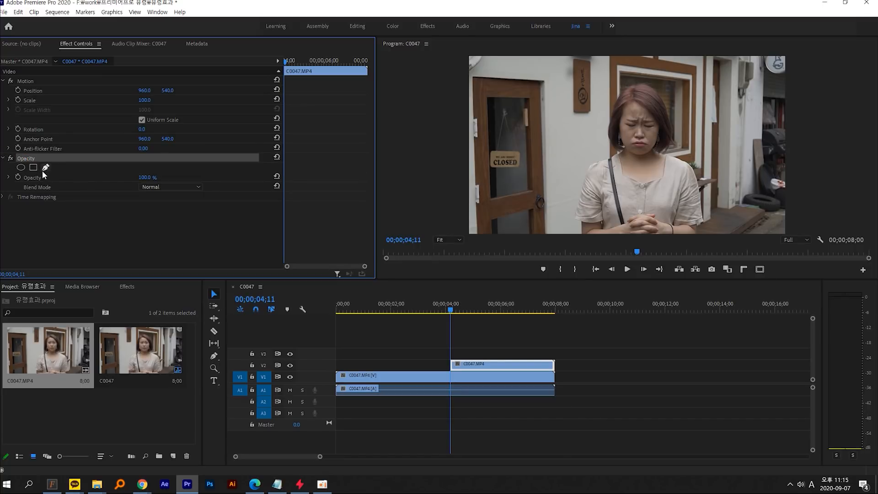
click(45, 168)
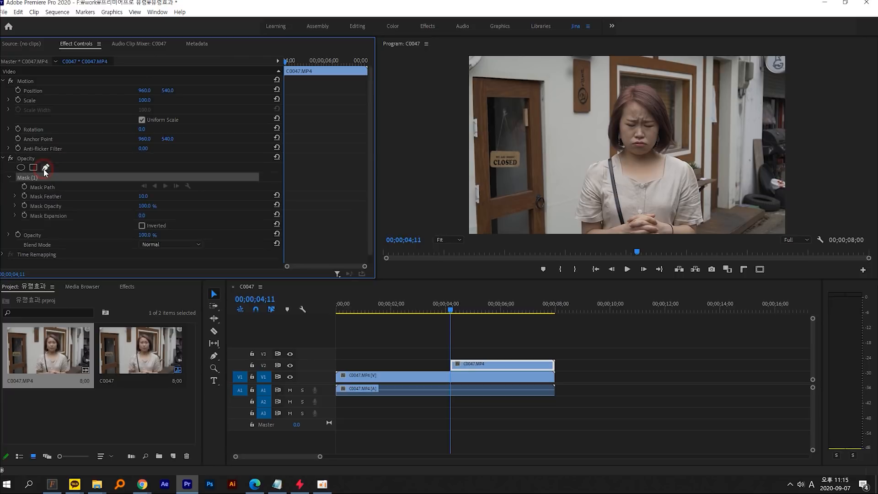
click(632, 86)
drag(614, 111, 610, 127)
click(610, 140)
click(620, 150)
click(630, 149)
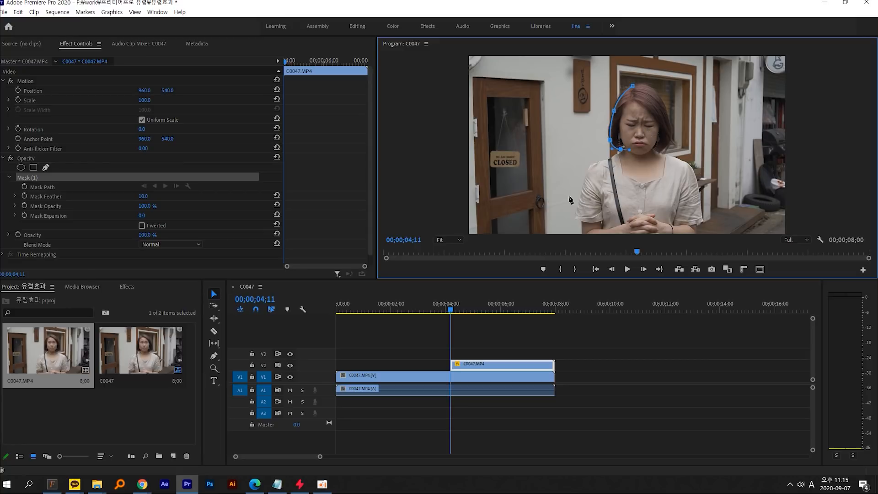
Continue the mask path along the woman's left-hand neck, shoulder and sleeve in the image, down to the frame's lower edge.
click(456, 240)
click(455, 277)
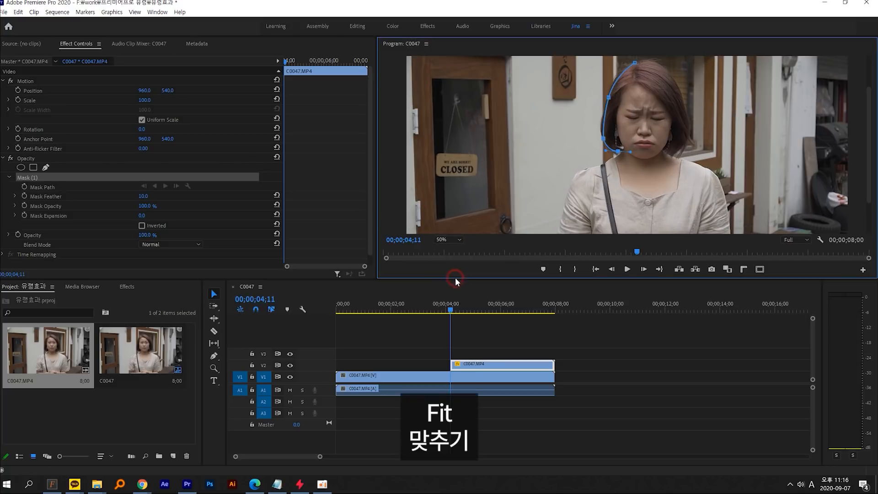
drag(870, 113, 863, 153)
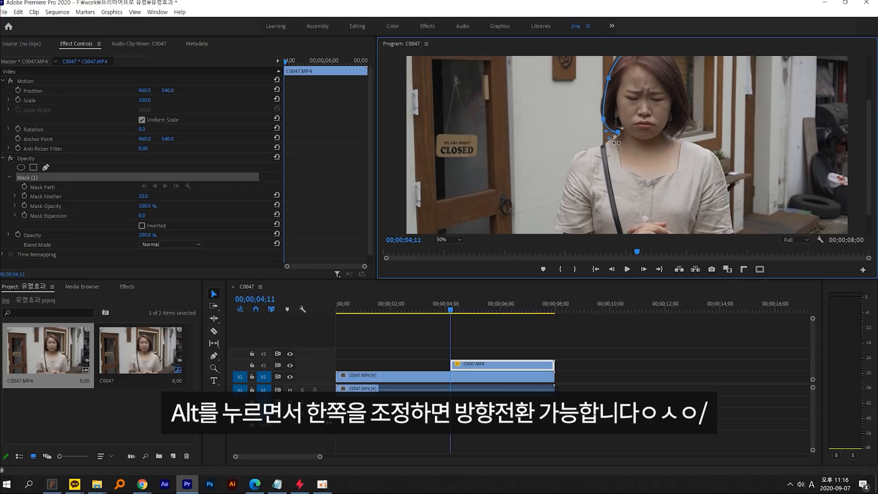
drag(568, 172, 560, 200)
click(554, 227)
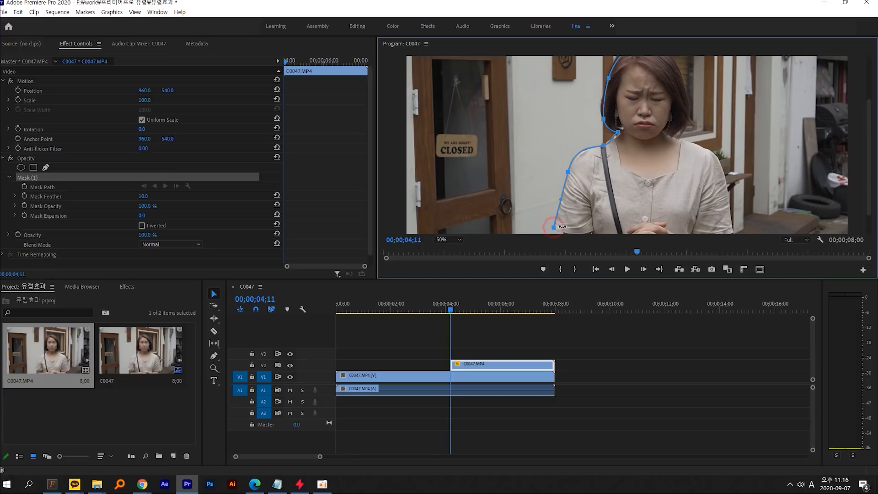
scroll(555, 224, down, 1)
drag(565, 205, 571, 204)
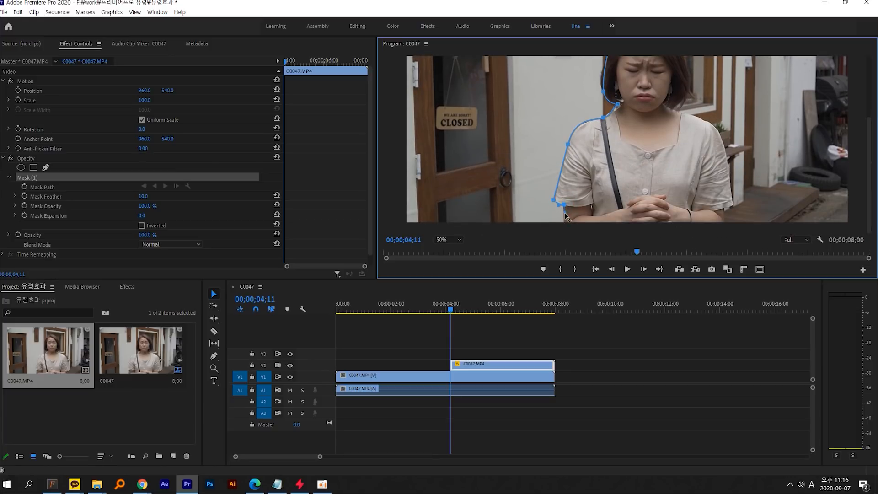
click(565, 224)
Carry the mask path across below the hands and up the right side's arm and shoulder to the neck.
drag(721, 226, 730, 194)
drag(726, 157, 722, 136)
click(700, 119)
click(686, 115)
click(675, 110)
Trace the right side and top of the hair and close the mask path around the woman.
drag(870, 179, 858, 123)
drag(687, 147, 673, 114)
click(658, 99)
click(647, 96)
click(635, 99)
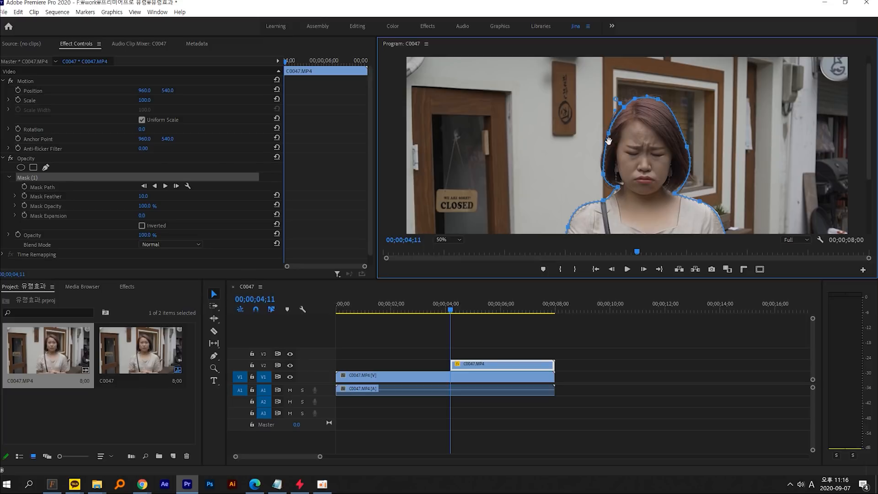
Refine the mask points around the hair, neck, shoulders and sleeves to fit the woman's outline.
drag(609, 134, 607, 133)
drag(603, 174, 601, 169)
click(603, 200)
click(700, 202)
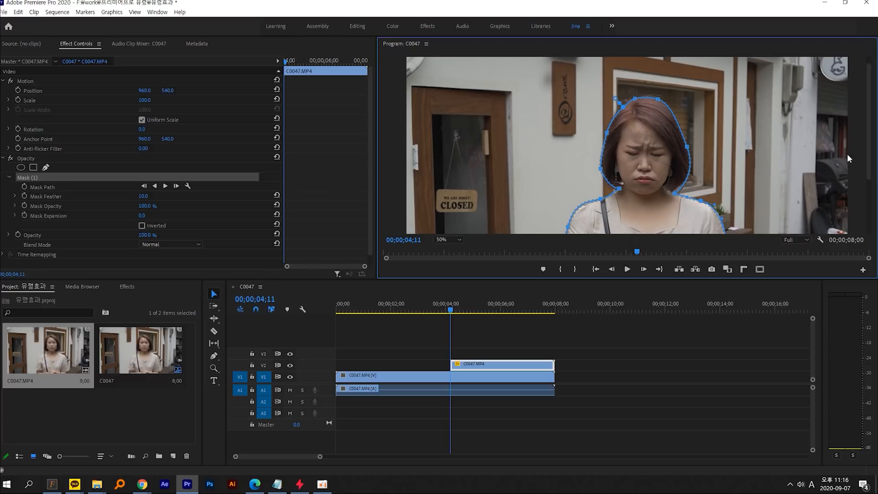
drag(868, 126, 868, 181)
drag(726, 156, 727, 156)
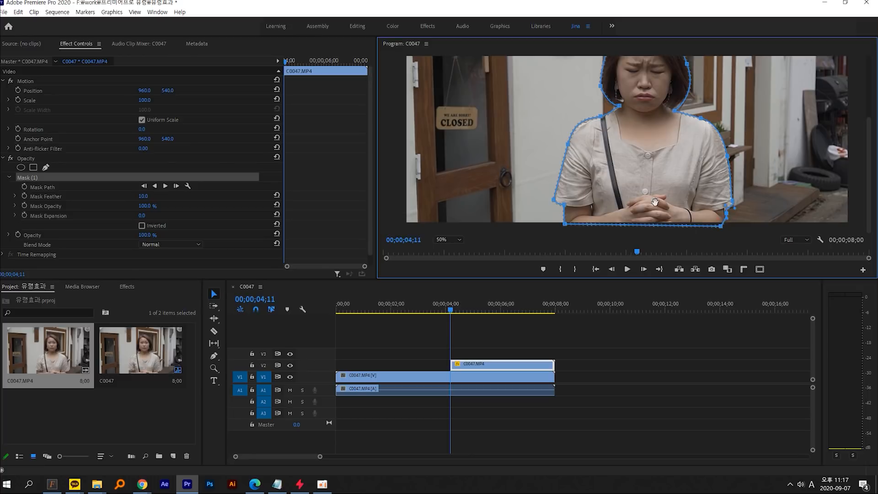
click(567, 144)
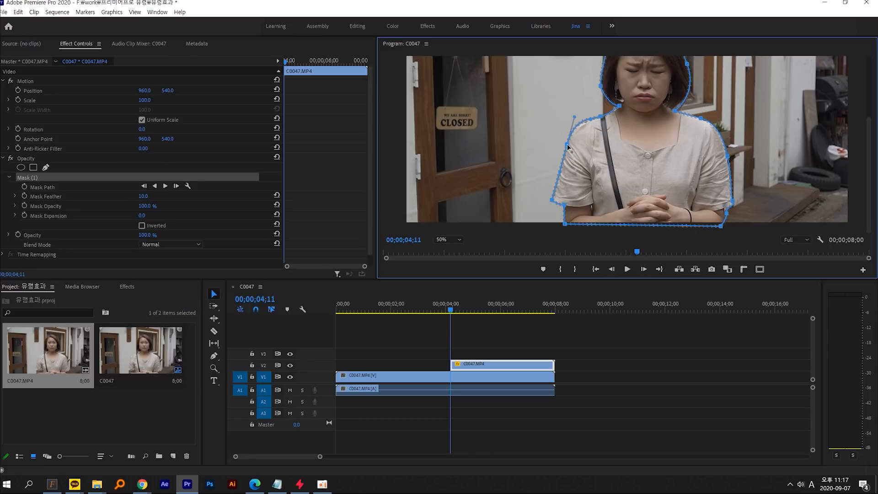
drag(47, 35, 121, 76)
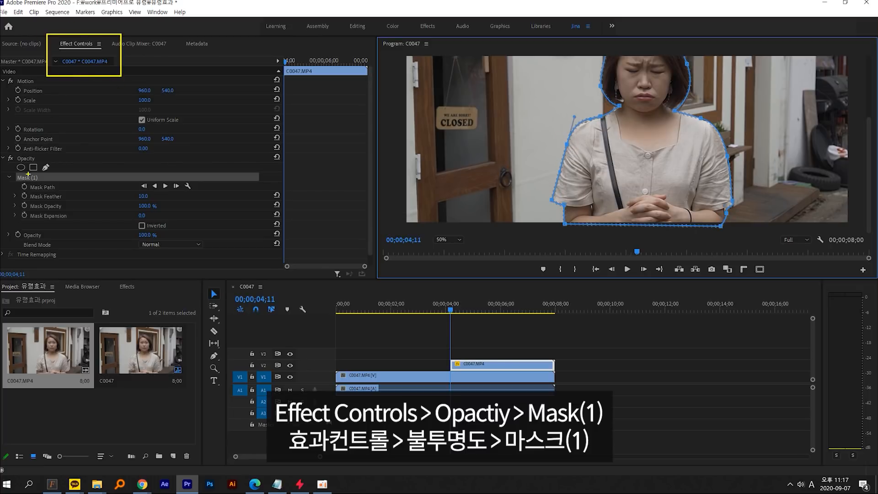
mouse_move(9, 153)
mouse_down()
mouse_move(47, 164)
mouse_move(51, 186)
mouse_move(83, 207)
mouse_move(156, 210)
mouse_move(189, 185)
mouse_move(465, 134)
mouse_move(551, 155)
mouse_up()
key(Escape)
key(ctrl+2)
key(Escape)
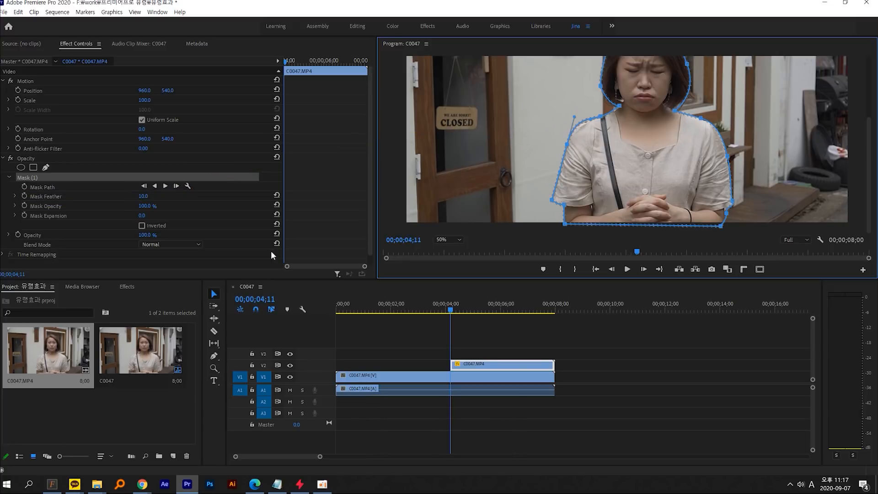
Set the opacity mask's feather to 20.
click(144, 197)
text(20)
key(Return)
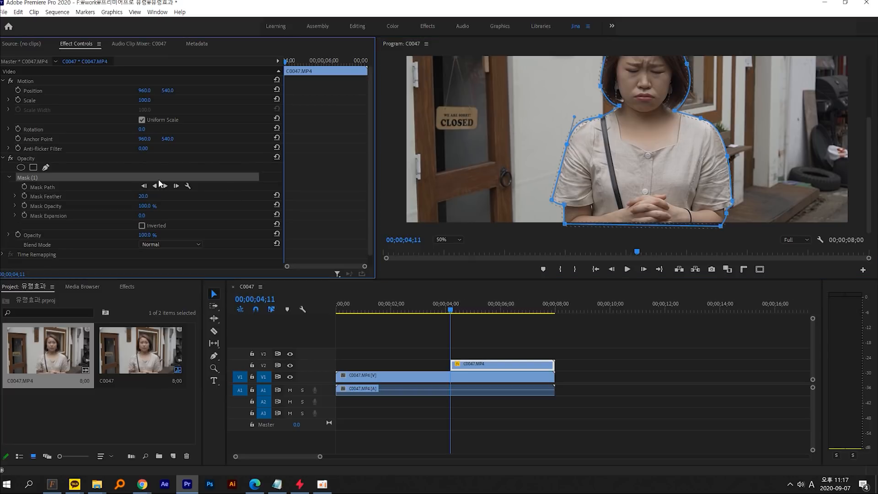
click(454, 240)
click(447, 249)
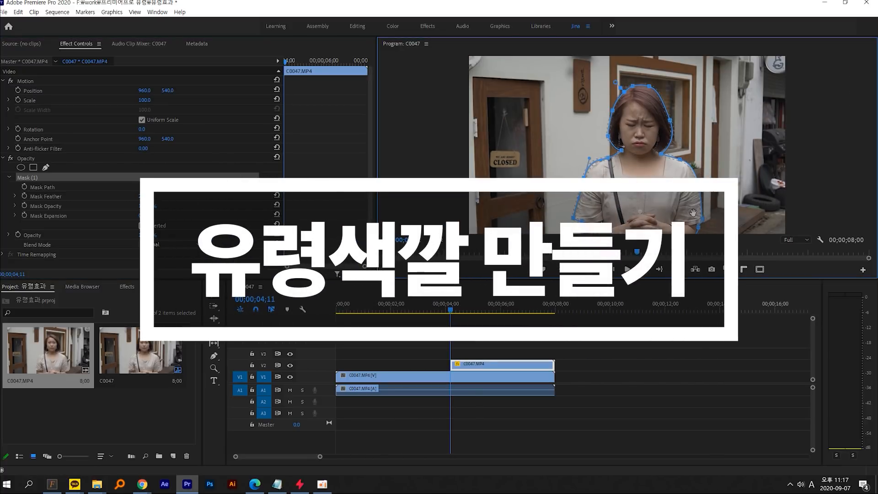
Find the Color Balance video effect and apply it to the masked clip on V2.
click(126, 286)
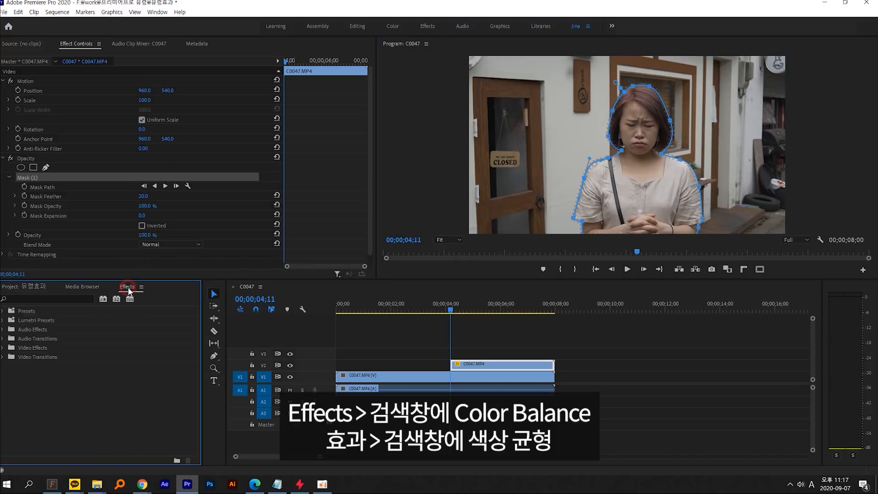
click(12, 299)
text(color b)
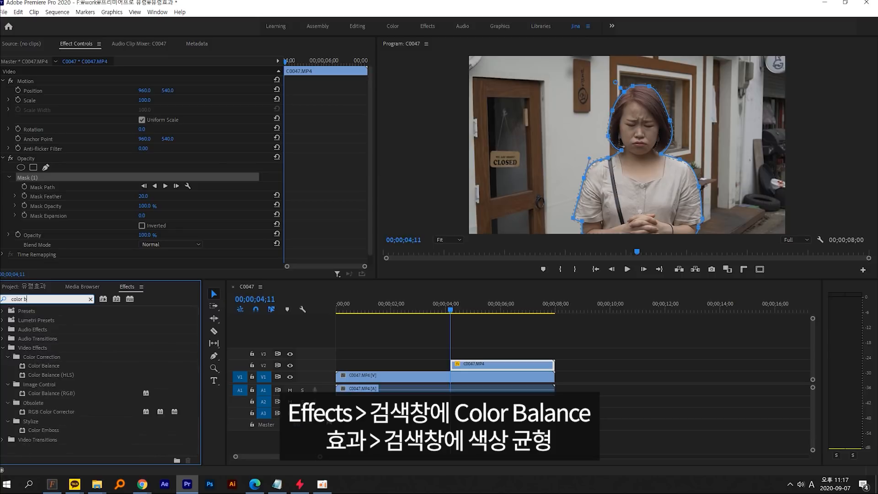
text(lalance)
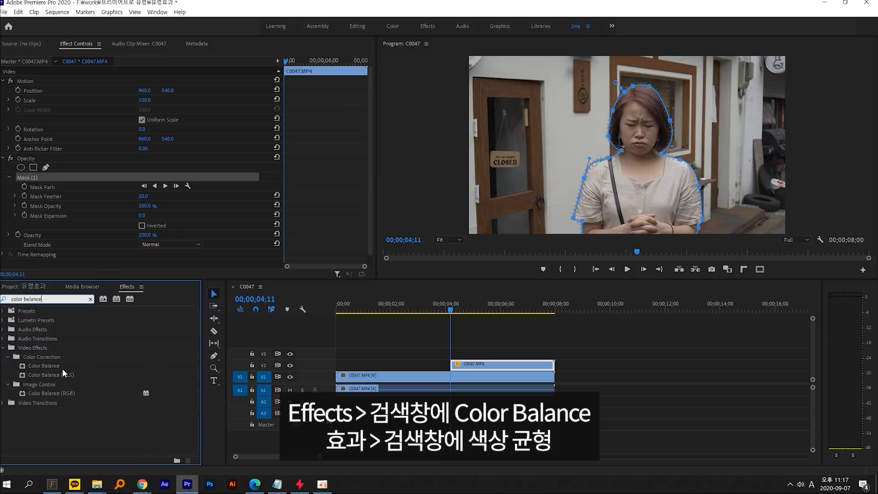
click(62, 368)
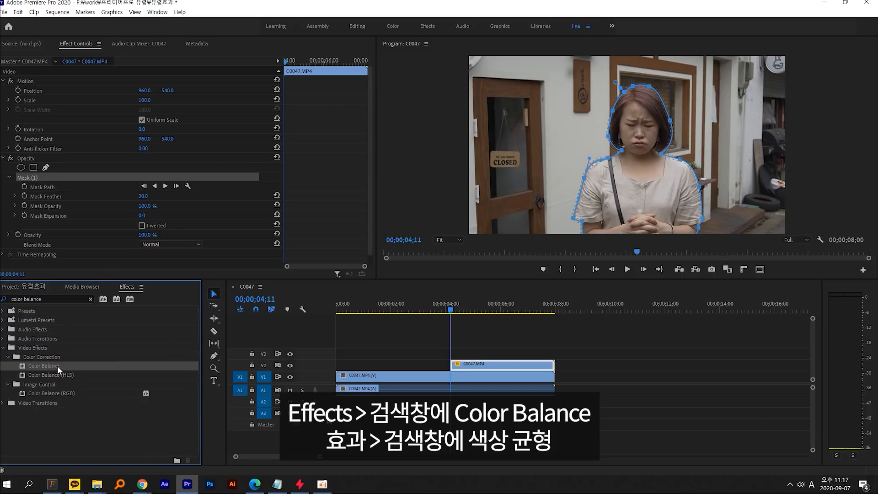
drag(55, 370, 472, 366)
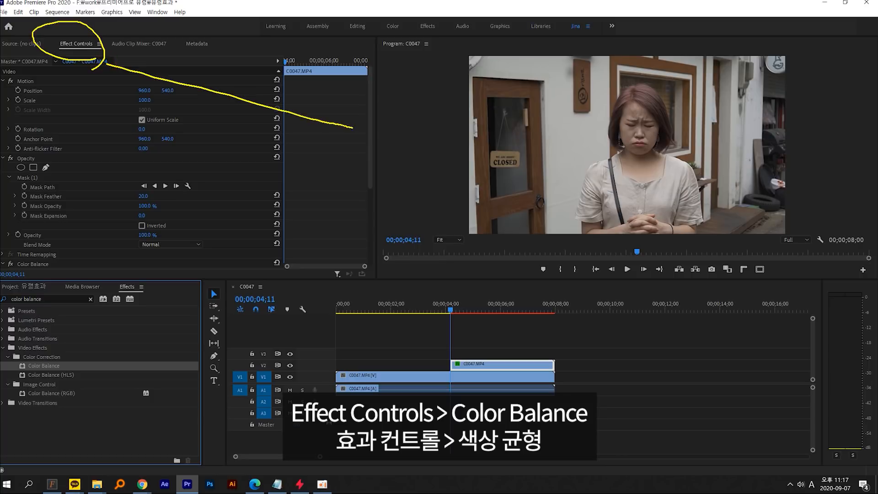
Set both Shadow Blue Balance and Midtone Blue Balance of the Color Balance effect to 50.
drag(370, 128, 373, 202)
click(47, 139)
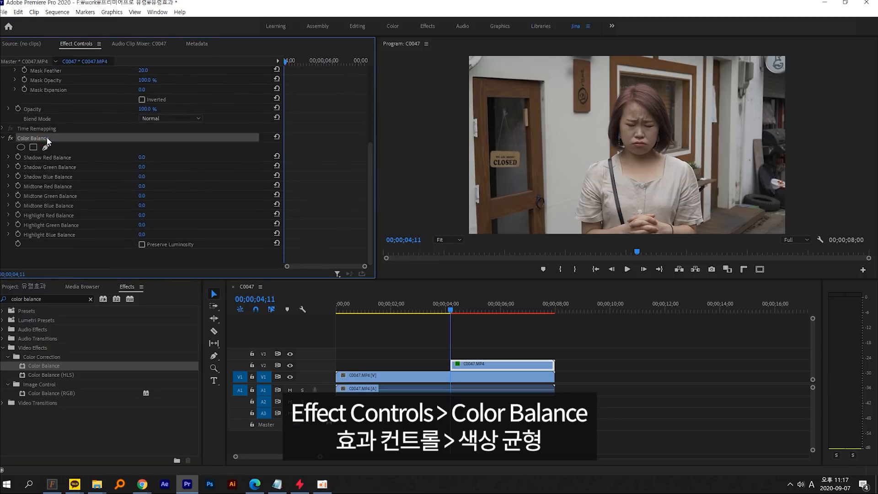
click(141, 178)
text(50)
click(199, 176)
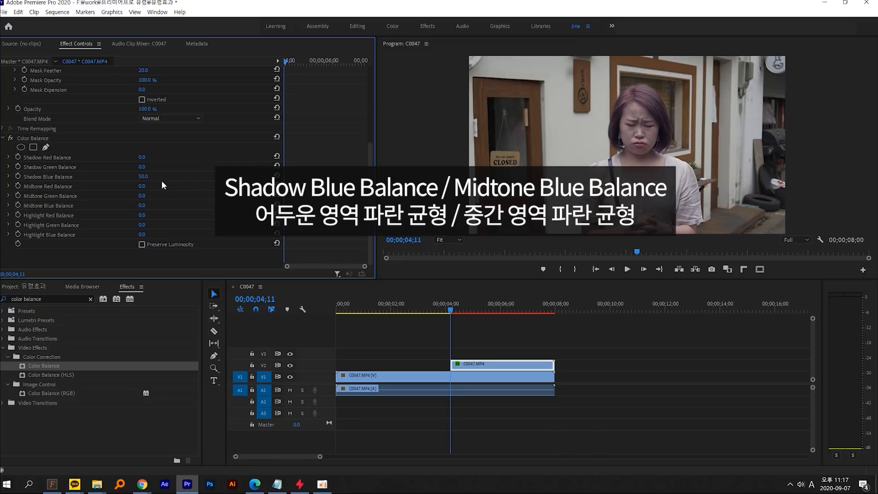
click(48, 206)
click(142, 205)
text(50)
click(203, 189)
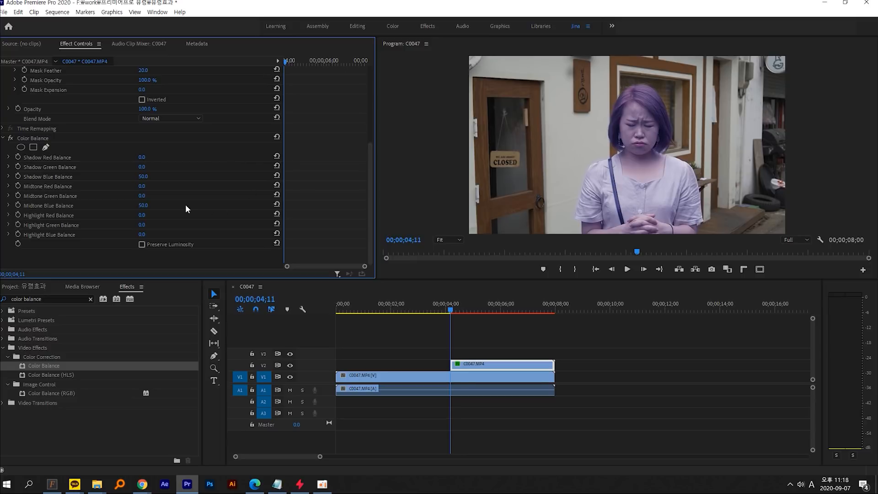
Set Midtone Red Balance to -39 and Midtone Blue Balance to 100 for a blue ghost tint.
click(57, 187)
click(143, 186)
text(-50)
key(Return)
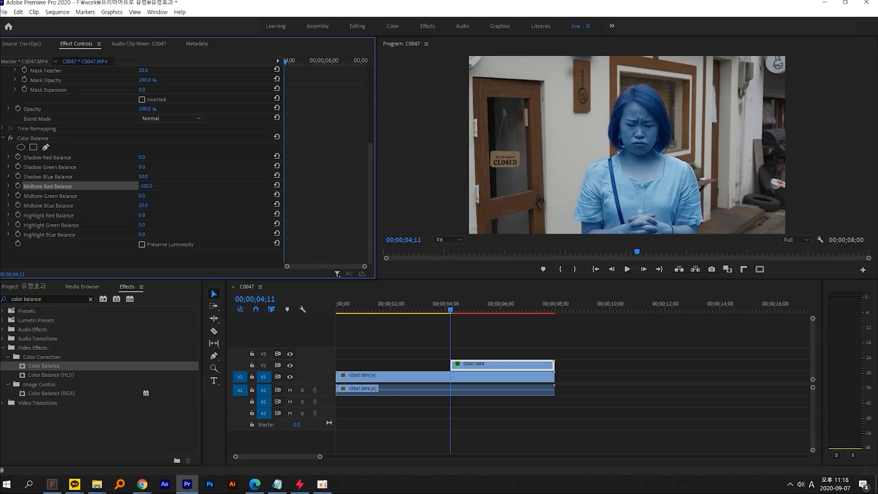
drag(158, 187, 143, 192)
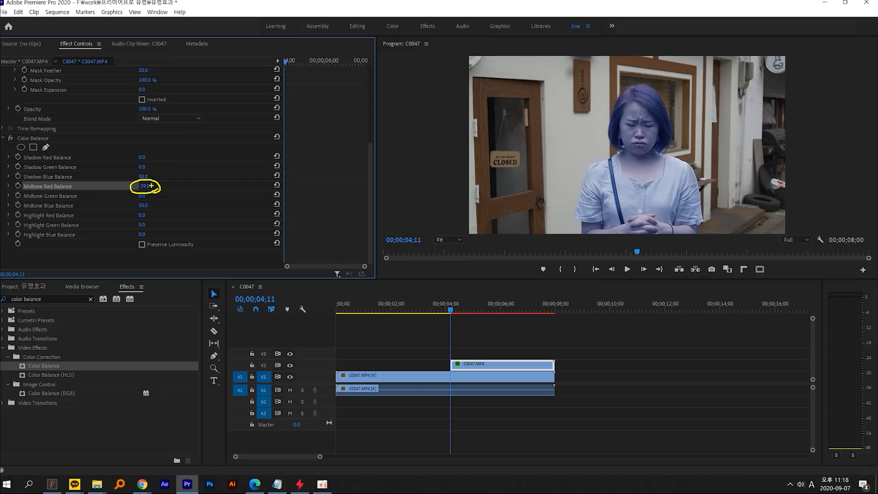
click(171, 207)
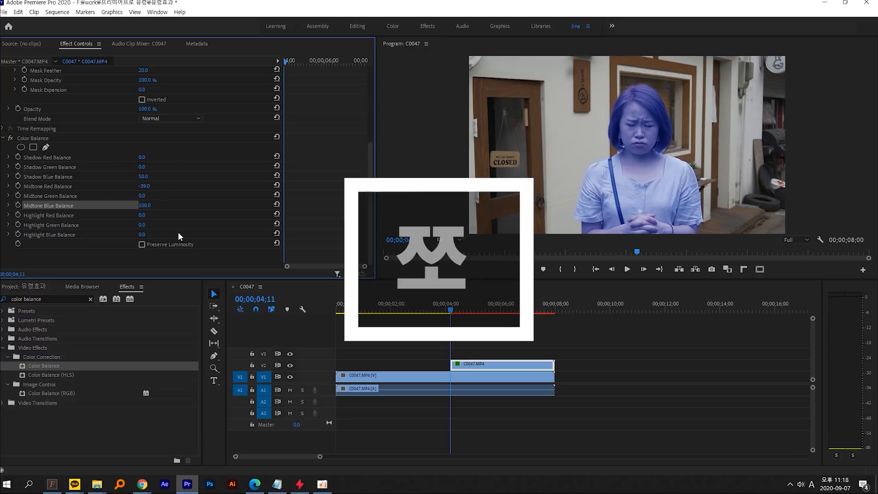
drag(612, 95, 667, 96)
drag(584, 131, 667, 133)
drag(552, 150, 681, 162)
drag(576, 184, 702, 191)
drag(517, 214, 723, 250)
drag(556, 256, 751, 261)
key(Escape)
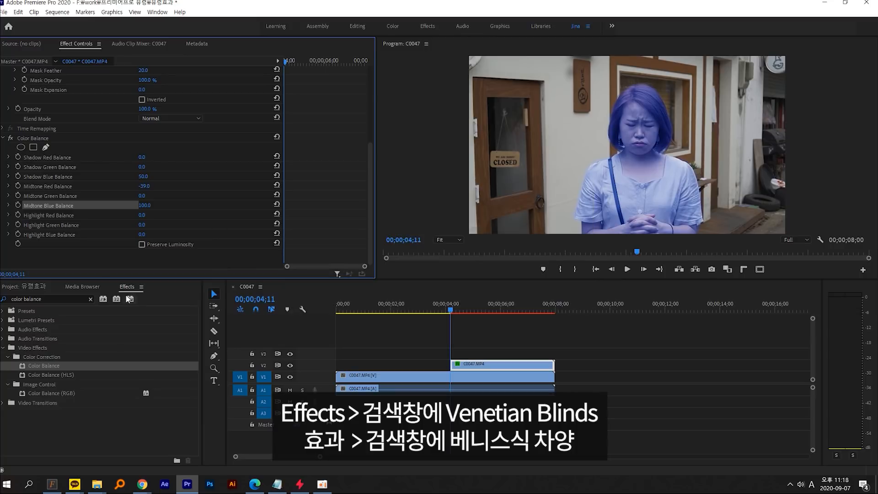
Find the Venetian Blinds video effect and apply it to the masked clip on V2.
click(55, 299)
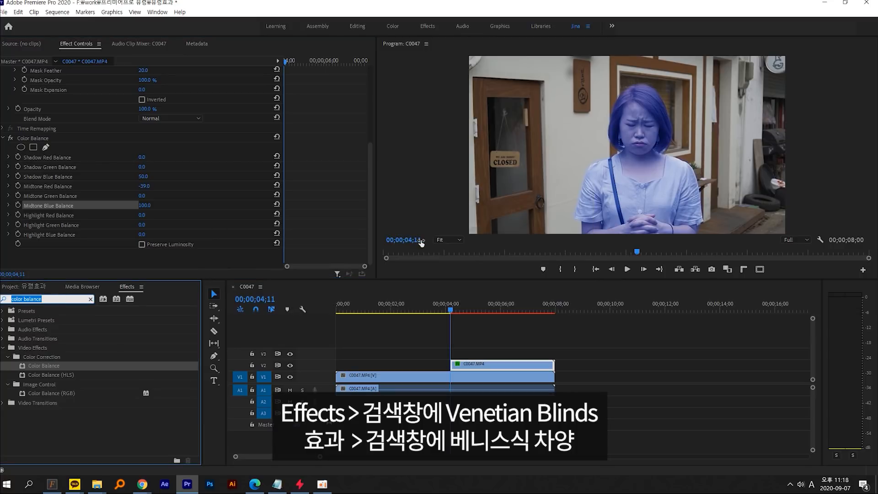
text(venetian)
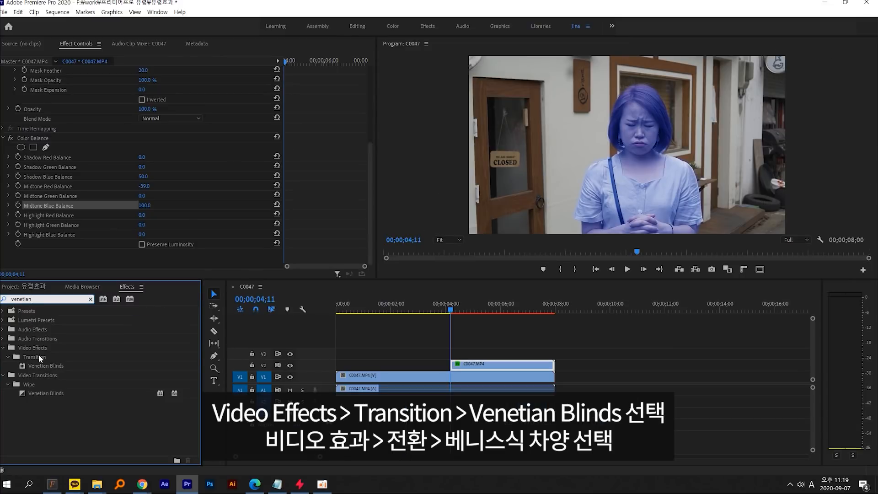
click(82, 285)
click(82, 267)
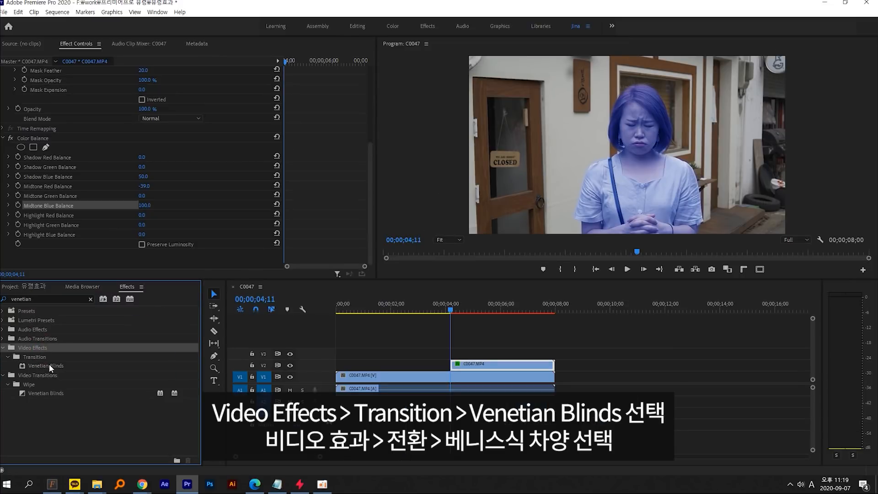
click(48, 366)
drag(49, 366, 470, 368)
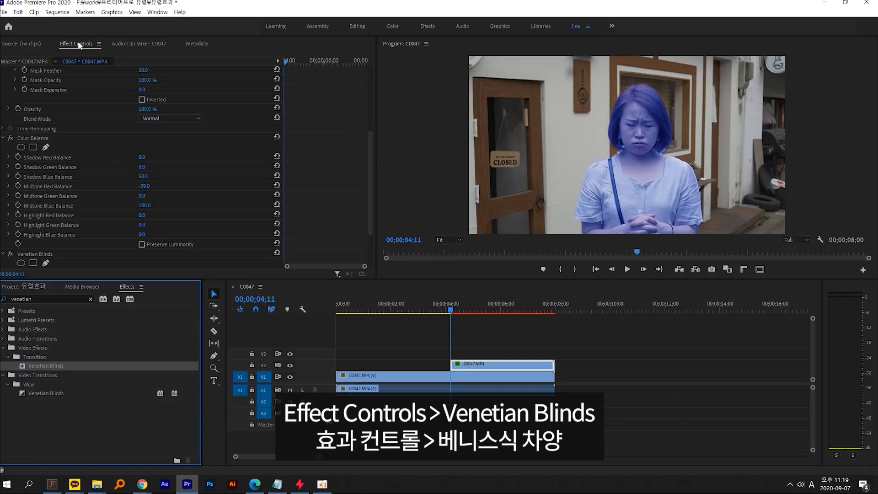
Set the Venetian Blinds Transition Completion to 31% and its Direction to 90°.
drag(369, 138, 370, 193)
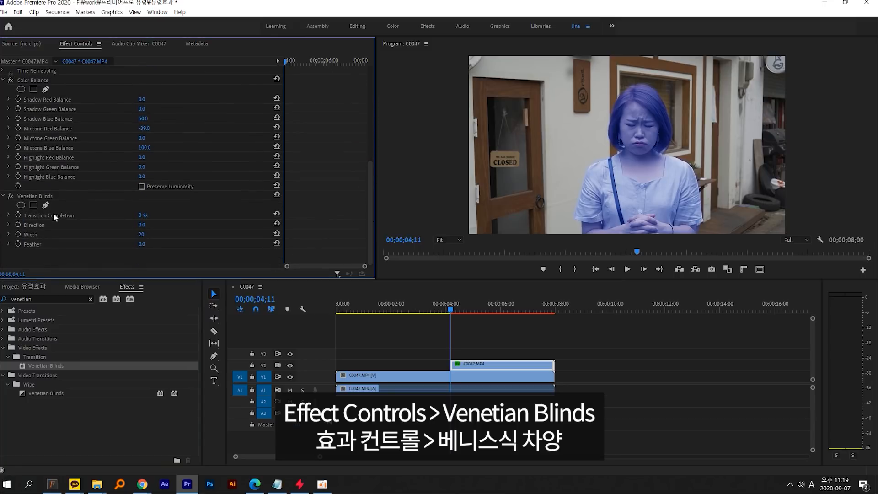
click(40, 193)
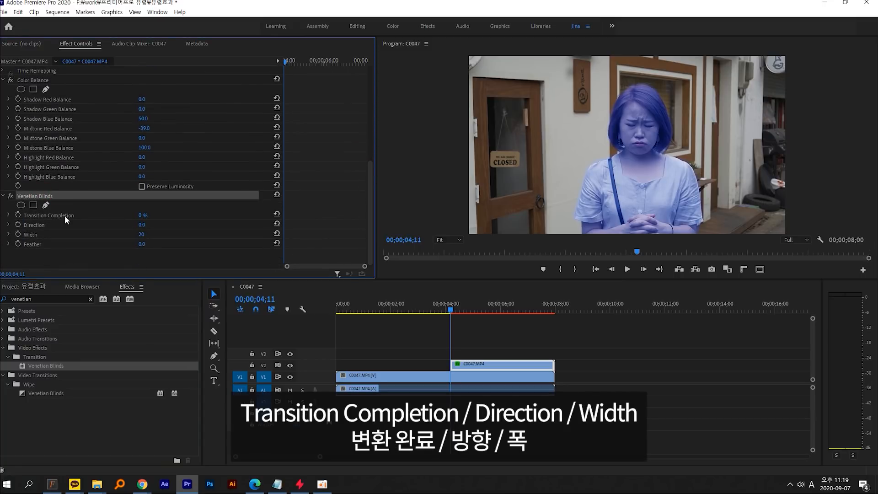
drag(143, 218, 154, 218)
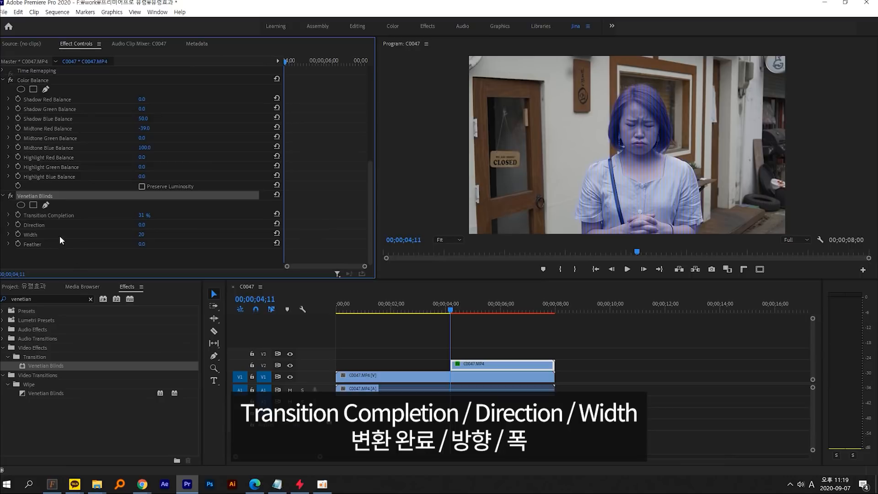
click(39, 226)
click(140, 228)
text(90)
key(Return)
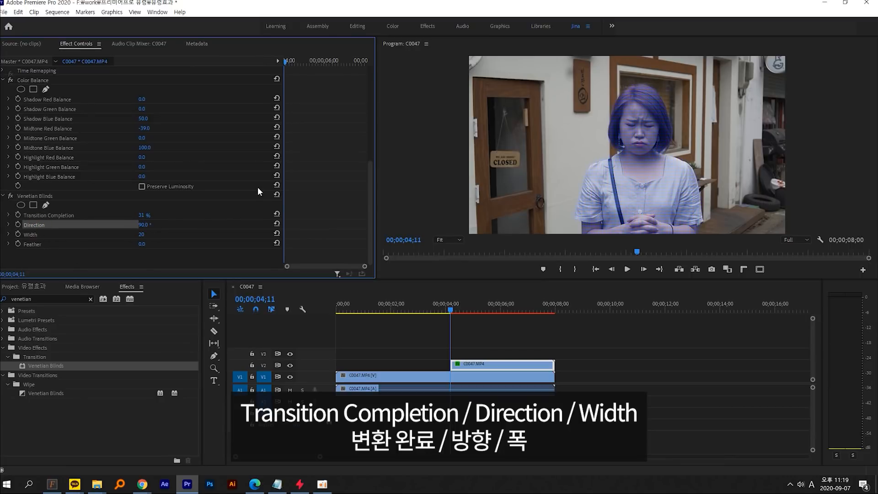
Set the Venetian Blinds Width to 11 and Transition Completion to 26%.
click(53, 234)
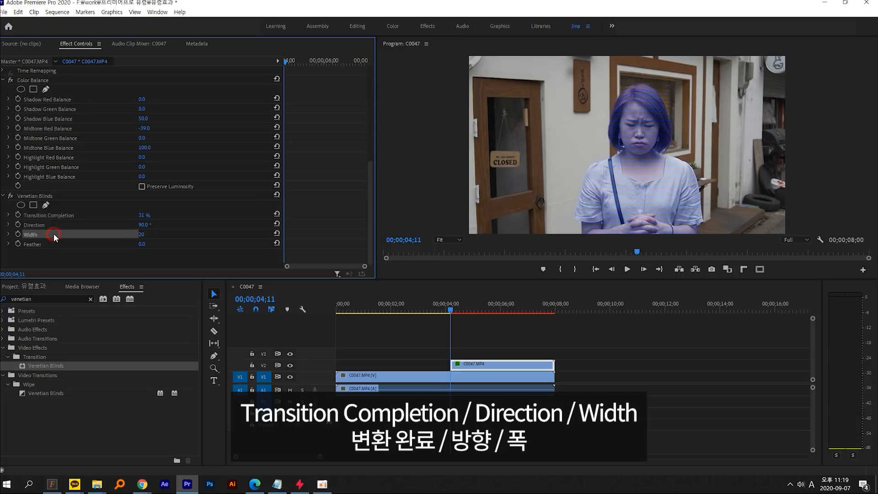
drag(140, 238, 150, 238)
click(61, 216)
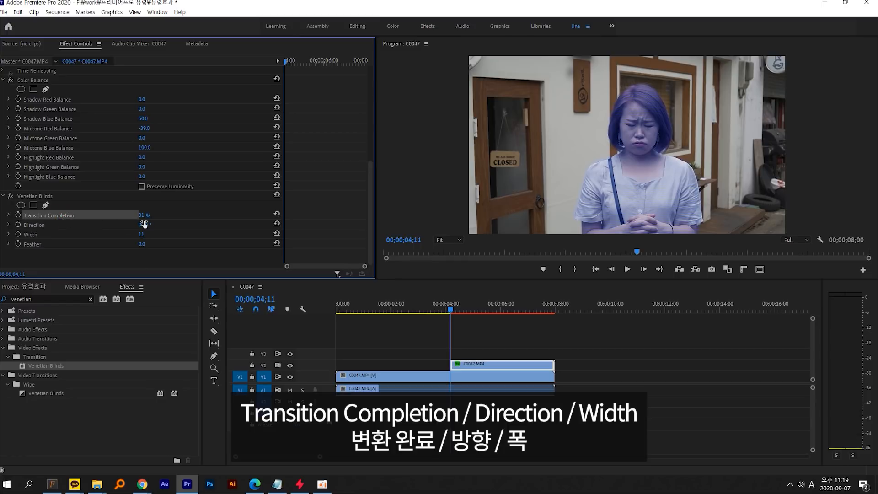
drag(142, 216, 148, 216)
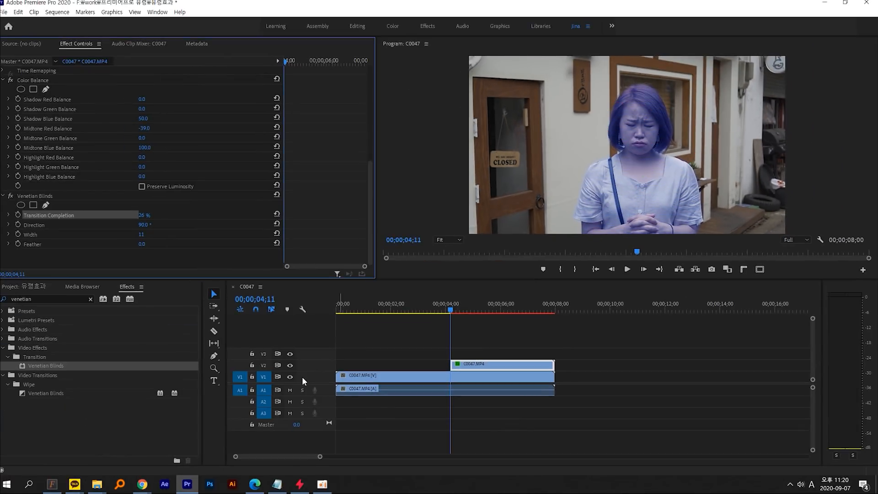
Set the Venetian Blinds Transition Completion to 15% while track V1 is temporarily hidden to isolate the ghost.
click(291, 377)
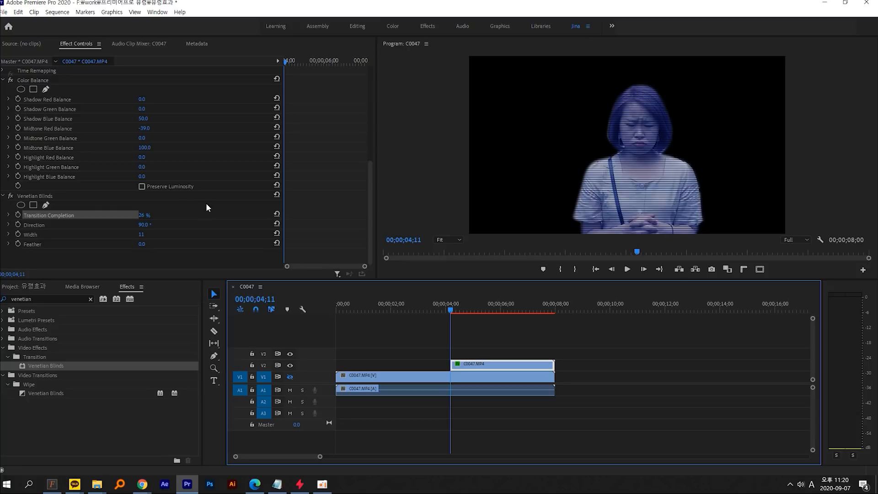
drag(146, 215, 140, 215)
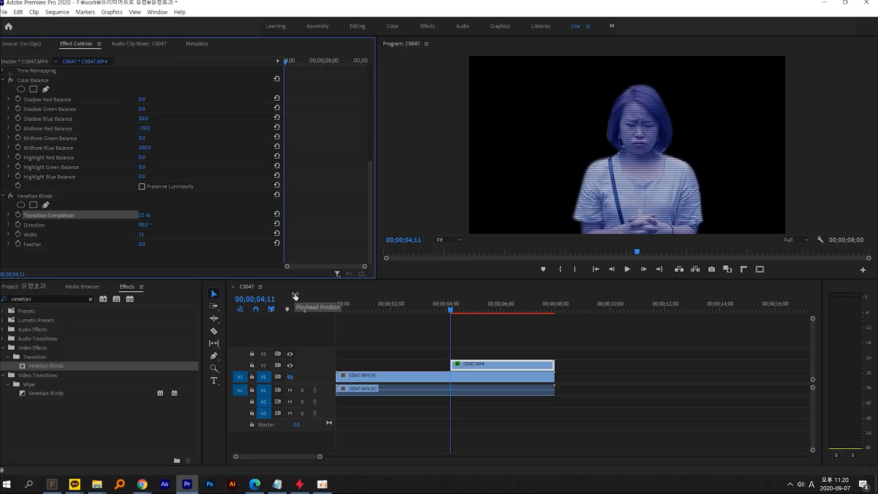
click(295, 377)
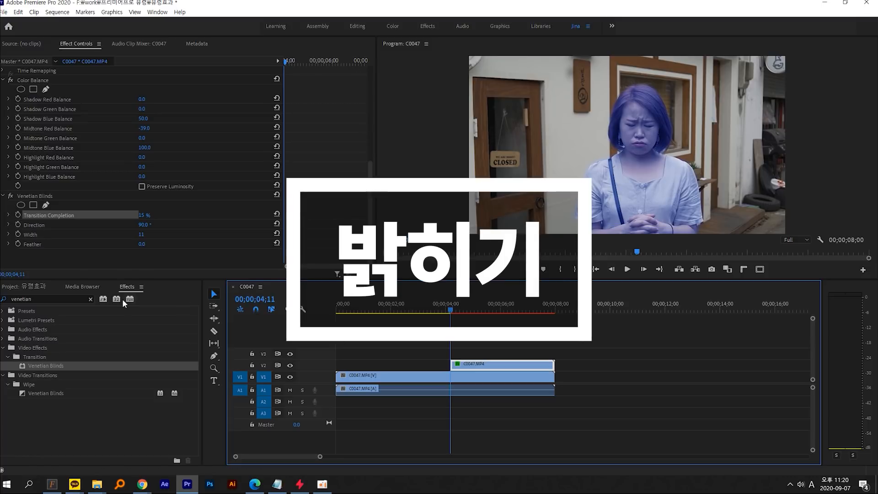
Find the RGB Curves video effect and apply it to the masked clip on V2.
double_click(42, 299)
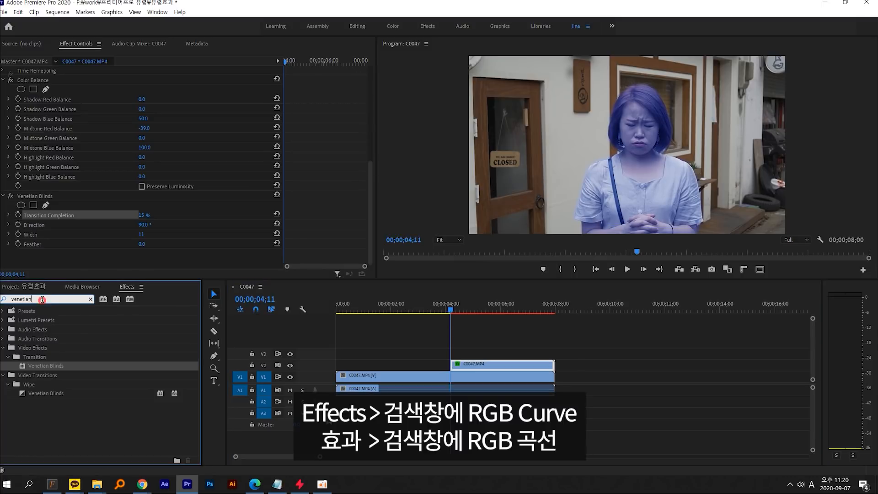
text(curve)
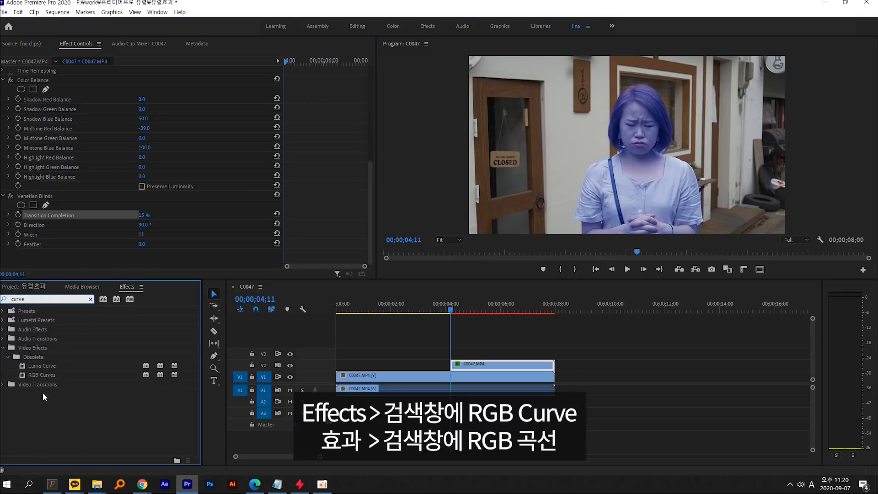
click(45, 375)
drag(45, 375, 472, 369)
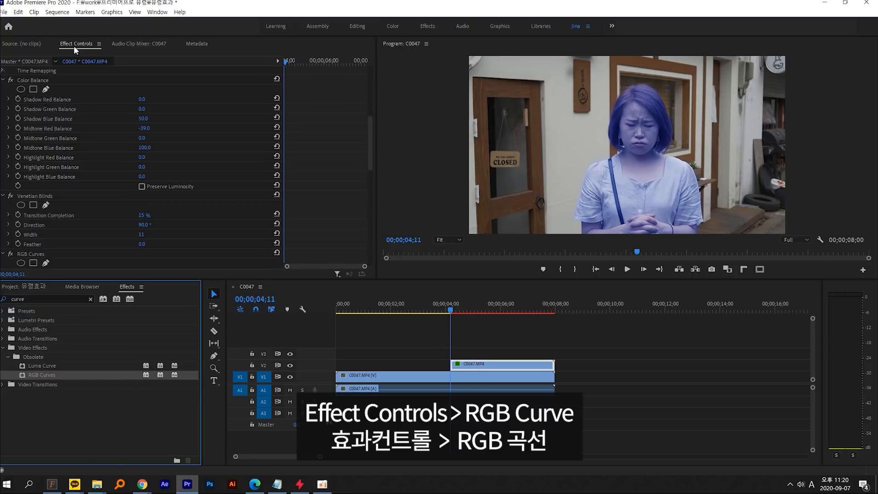
Brighten the ghost by pulling the midpoint of the RGB Curves Master curve up strongly.
drag(369, 127, 368, 169)
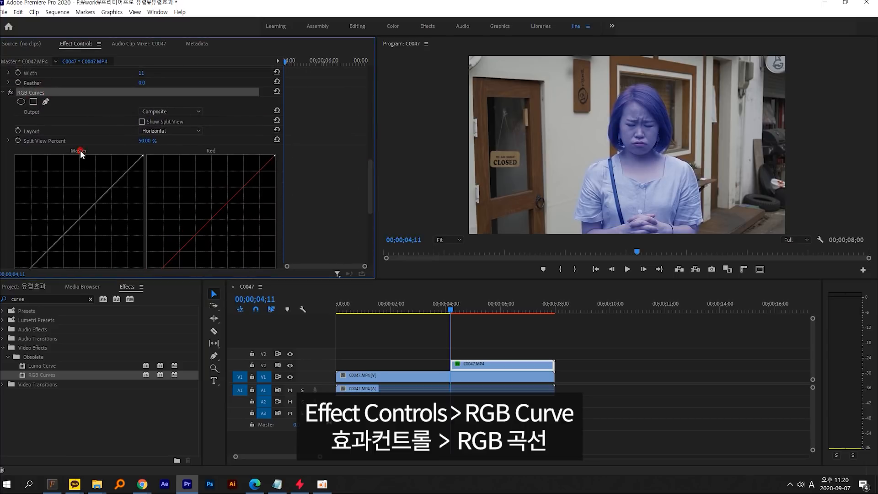
scroll(81, 150, down, 3)
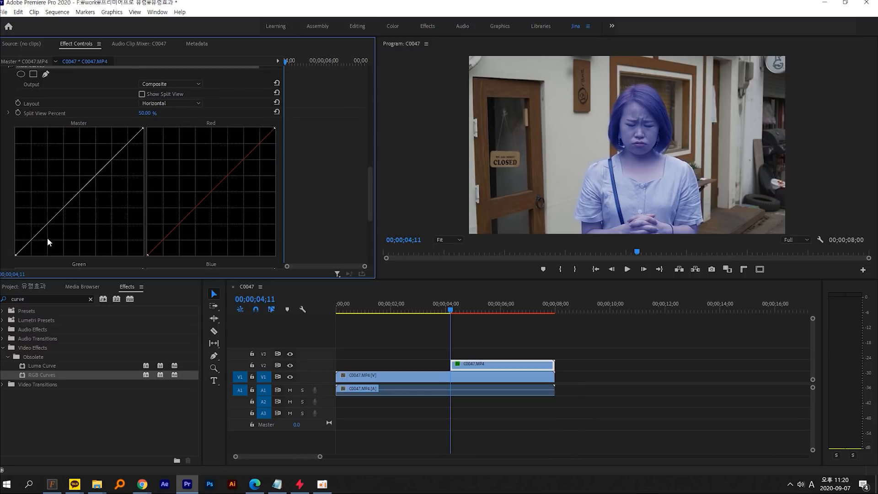
drag(81, 191, 58, 175)
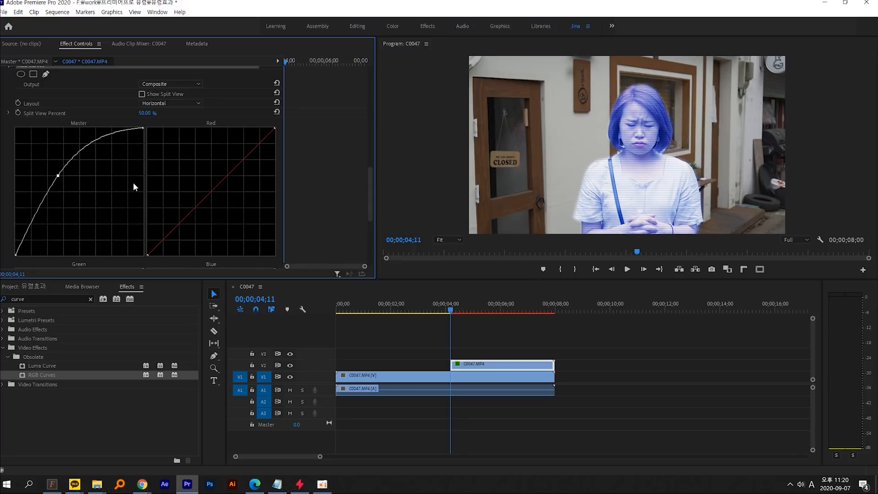
drag(372, 173, 370, 215)
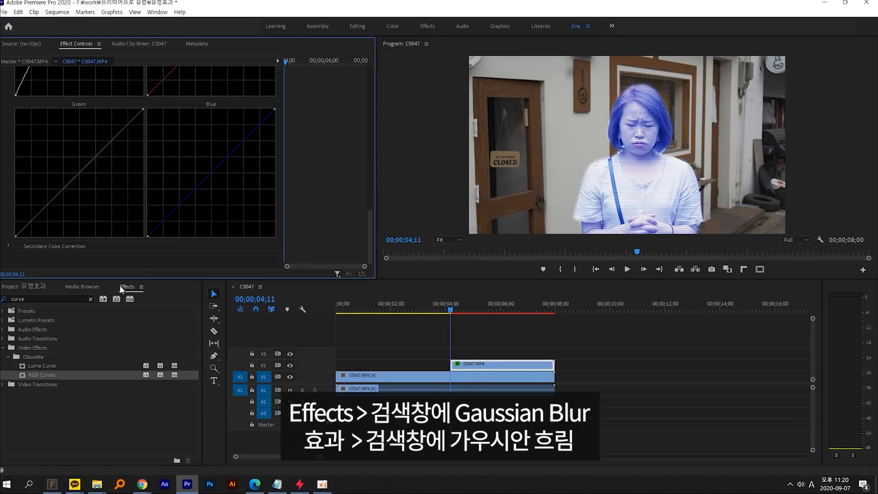
Apply the Gaussian Blur video effect to the masked clip on V2 with a Blurriness of 5.0.
click(42, 299)
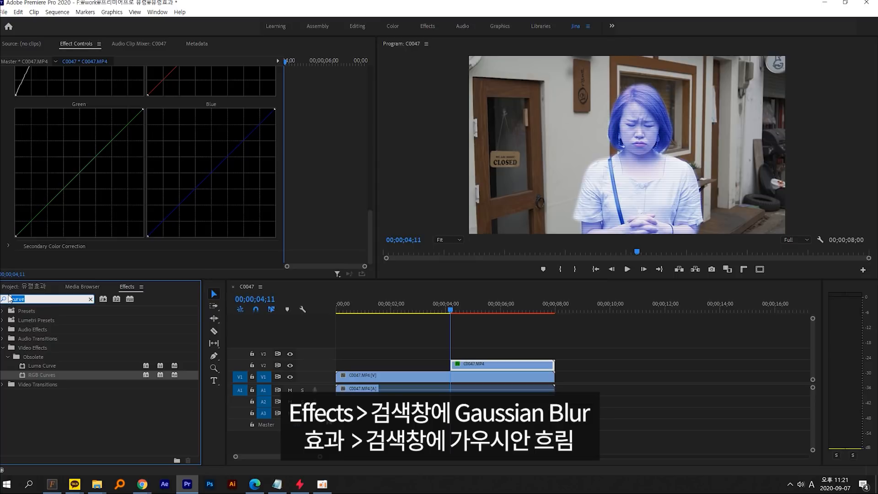
text(gau)
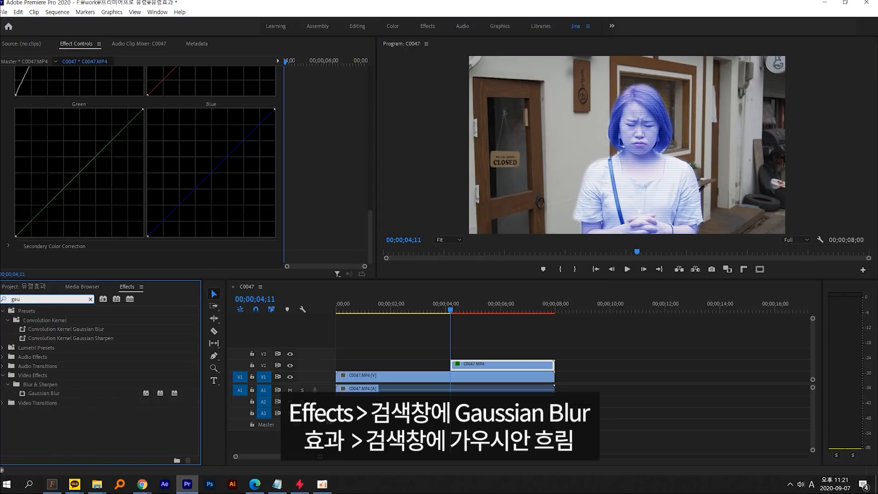
click(49, 394)
drag(47, 395, 465, 365)
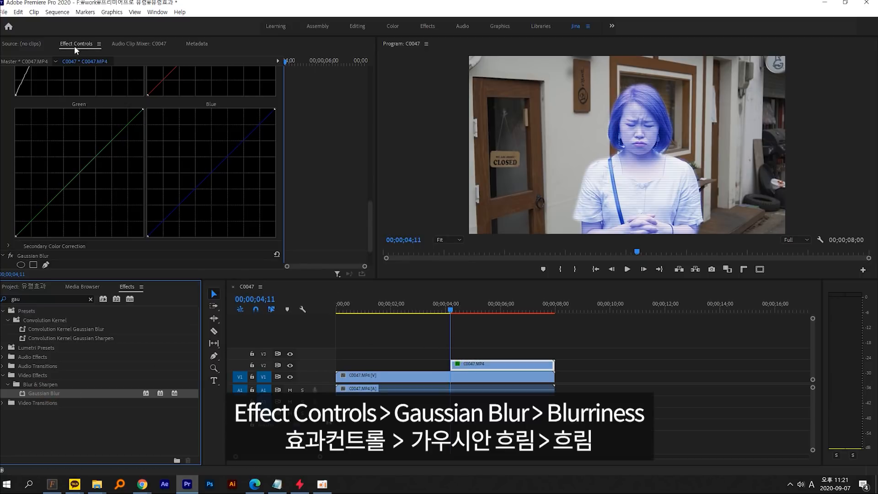
drag(371, 212, 372, 223)
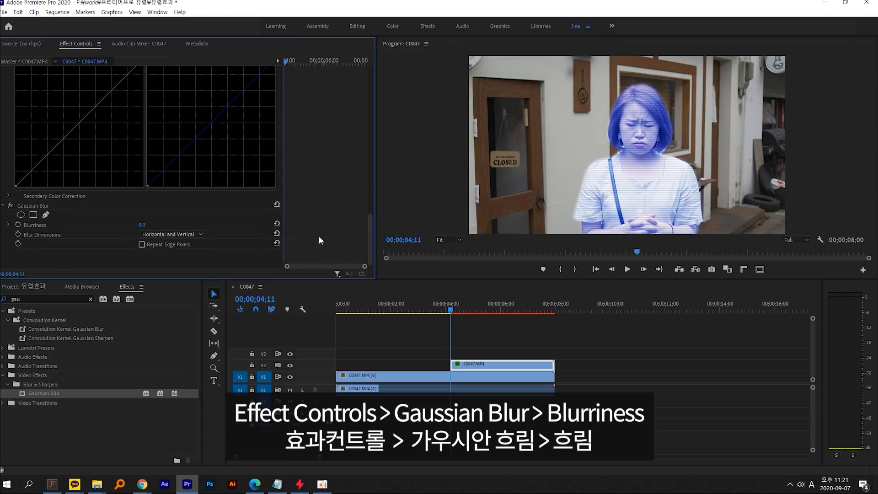
mouse_move(142, 226)
mouse_down()
mouse_move(152, 226)
mouse_move(142, 226)
mouse_up()
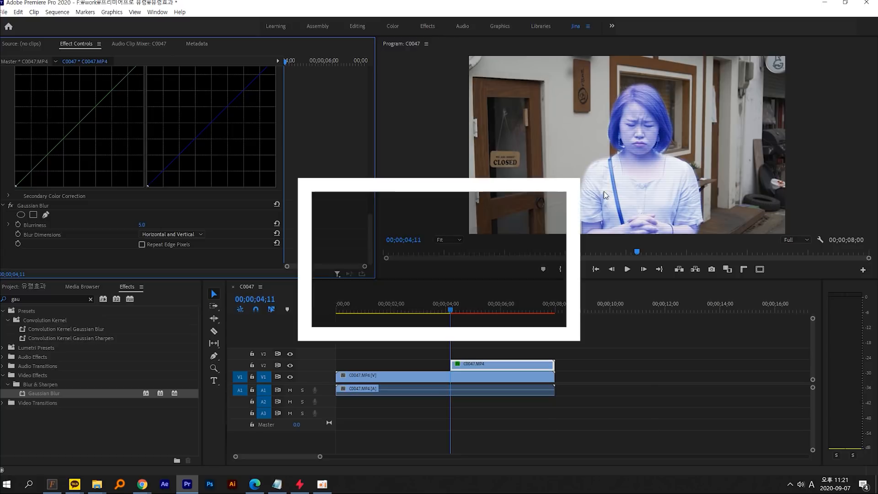
mouse_move(572, 130)
mouse_down()
mouse_move(598, 122)
mouse_move(641, 136)
mouse_move(767, 119)
mouse_up()
drag(544, 201, 631, 176)
key(Escape)
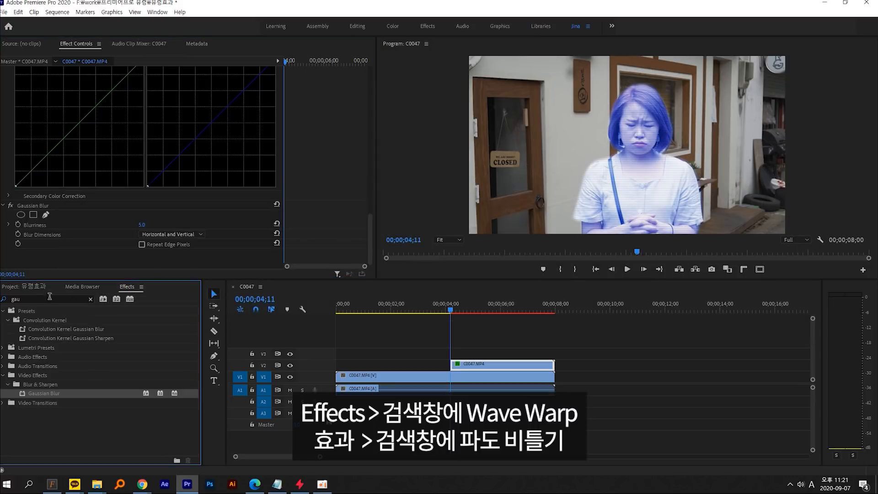
Find the Wave Warp video effect and apply it to the masked clip on V2.
double_click(35, 298)
text(wave warp)
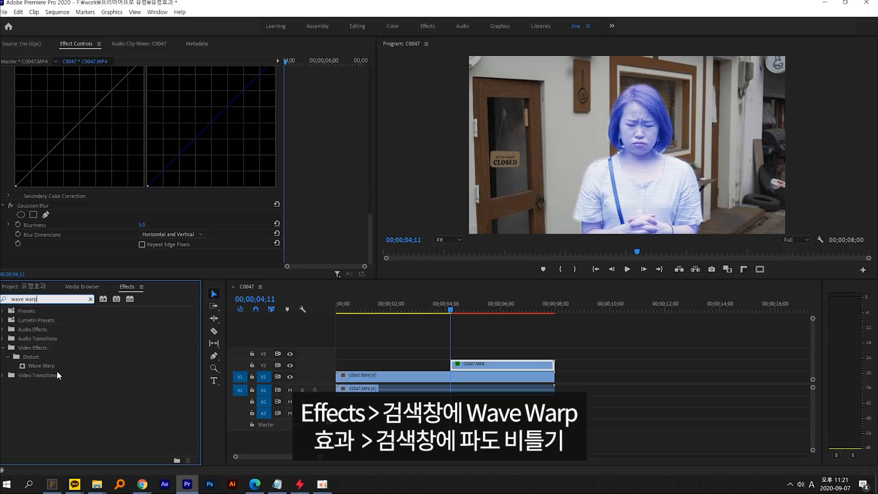
mouse_move(45, 367)
mouse_down()
mouse_move(435, 316)
mouse_move(467, 369)
mouse_up()
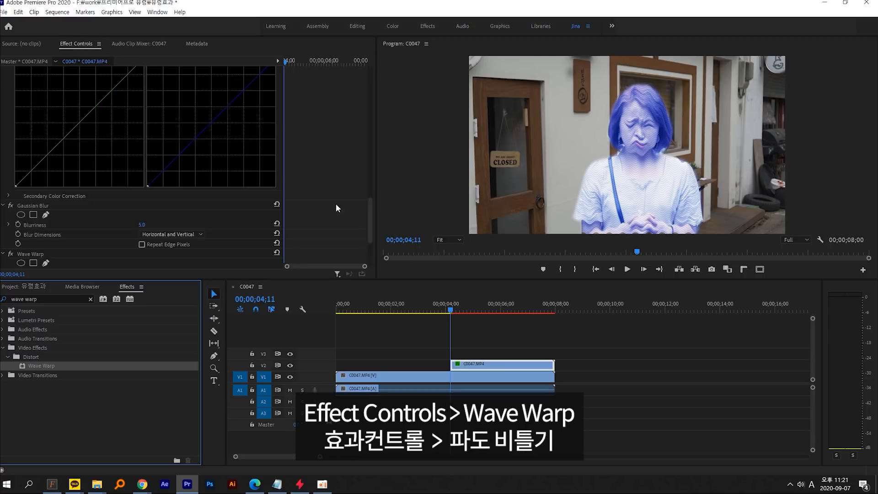
drag(367, 207, 372, 233)
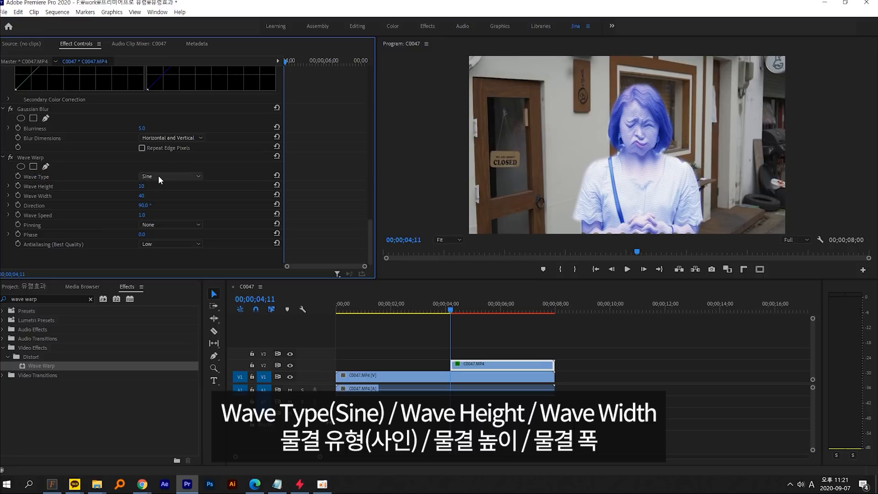
mouse_move(562, 145)
mouse_down()
mouse_move(769, 133)
mouse_move(774, 125)
mouse_up()
mouse_move(635, 183)
mouse_down()
mouse_move(544, 186)
mouse_move(753, 181)
mouse_up()
key(Escape)
Set the Wave Warp Direction to 0°.
click(42, 206)
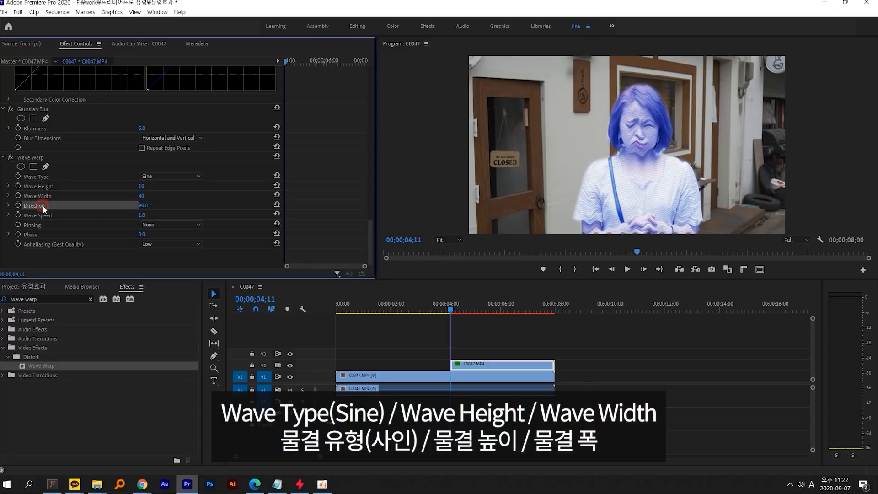
click(145, 205)
text(0)
key(Return)
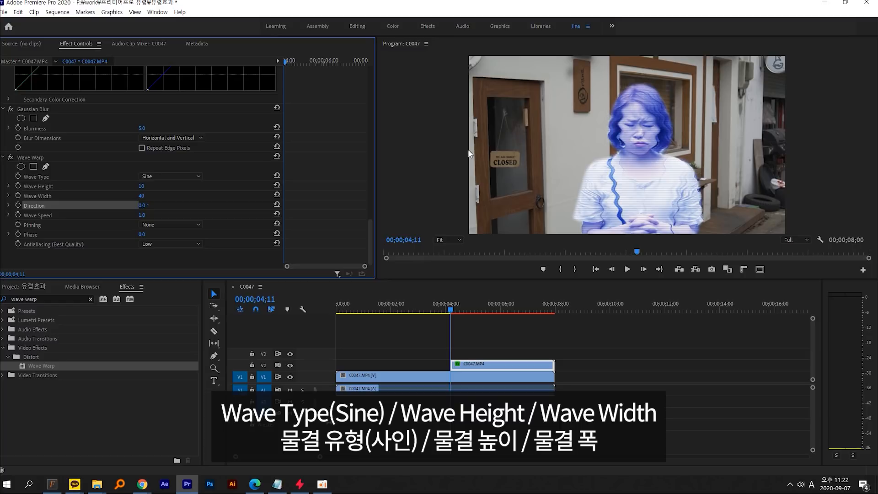
Set the Wave Warp Wave Width to 97.
click(44, 186)
mouse_move(140, 188)
mouse_down()
mouse_move(643, 90)
mouse_move(661, 98)
mouse_move(681, 216)
mouse_up()
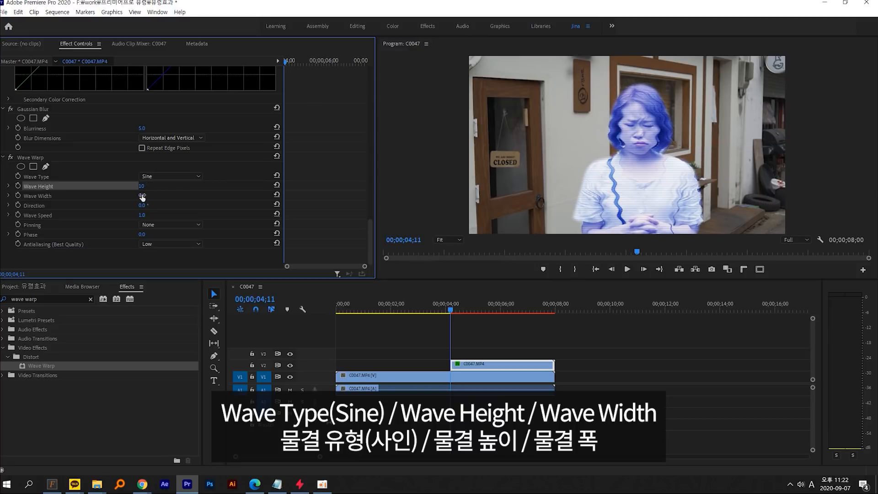
drag(143, 197, 151, 197)
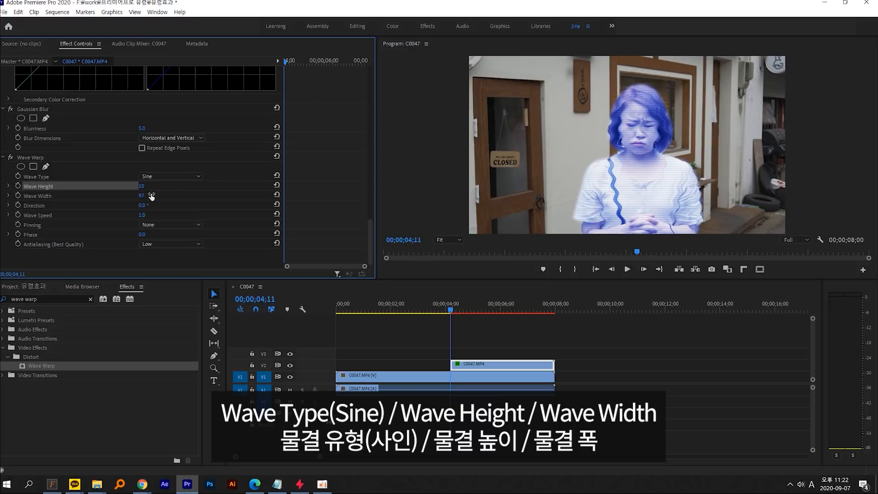
mouse_move(659, 76)
mouse_down()
mouse_move(676, 87)
mouse_move(663, 150)
mouse_move(689, 236)
mouse_move(676, 262)
mouse_move(657, 105)
mouse_move(648, 185)
mouse_move(661, 244)
mouse_up()
key(Escape)
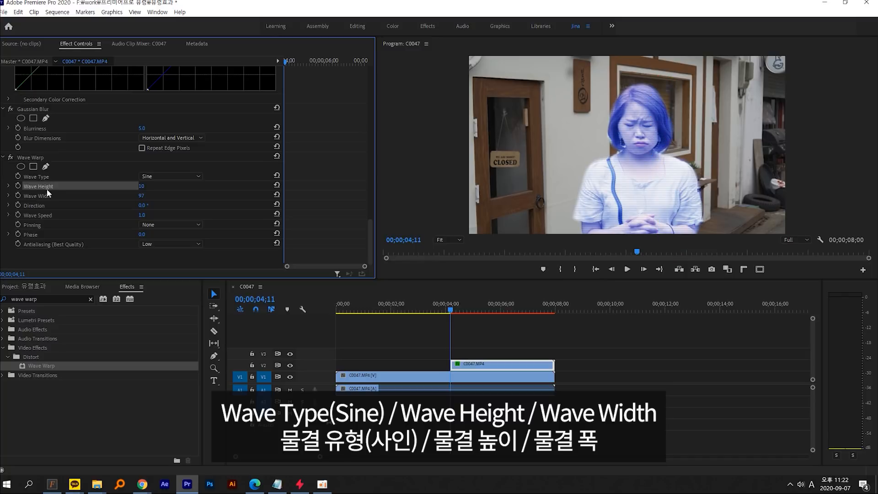
Set the Wave Warp Wave Height to 5 and the Wave Width to 70.
mouse_move(59, 191)
mouse_down()
mouse_move(33, 203)
mouse_move(67, 195)
mouse_up()
key(Escape)
click(145, 188)
text(5)
key(Return)
click(142, 195)
text(7)
key(ctrl+2)
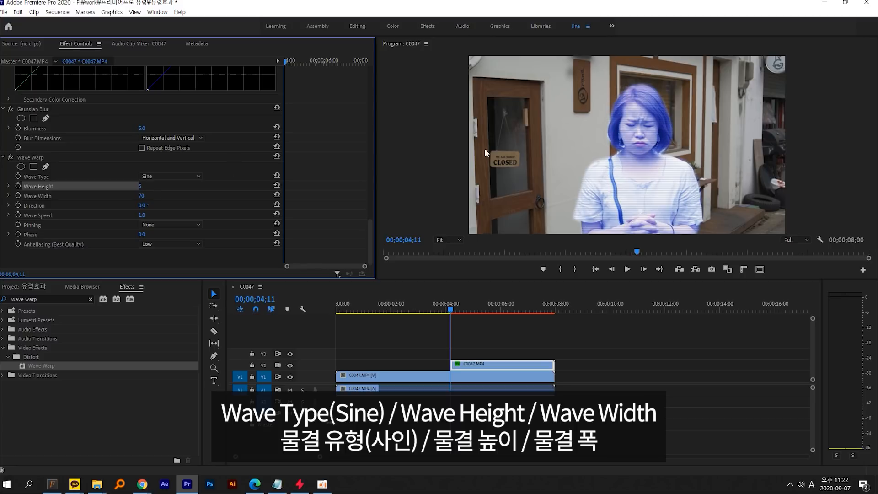
drag(619, 219, 634, 213)
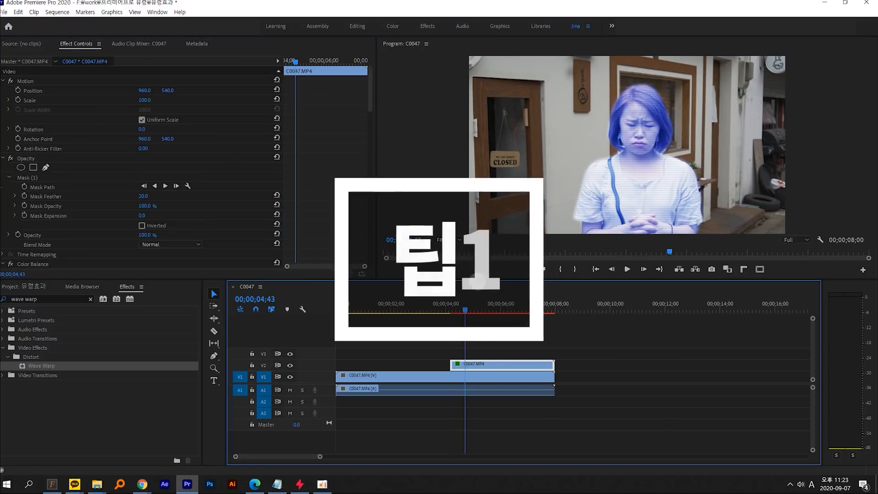
scroll(79, 190, down, 2)
scroll(62, 226, down, 4)
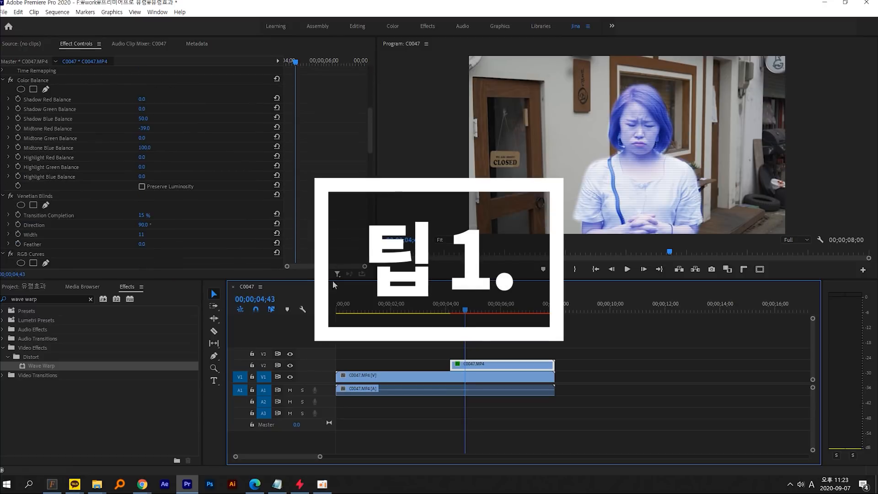
key(ctrl+2)
drag(552, 338, 529, 340)
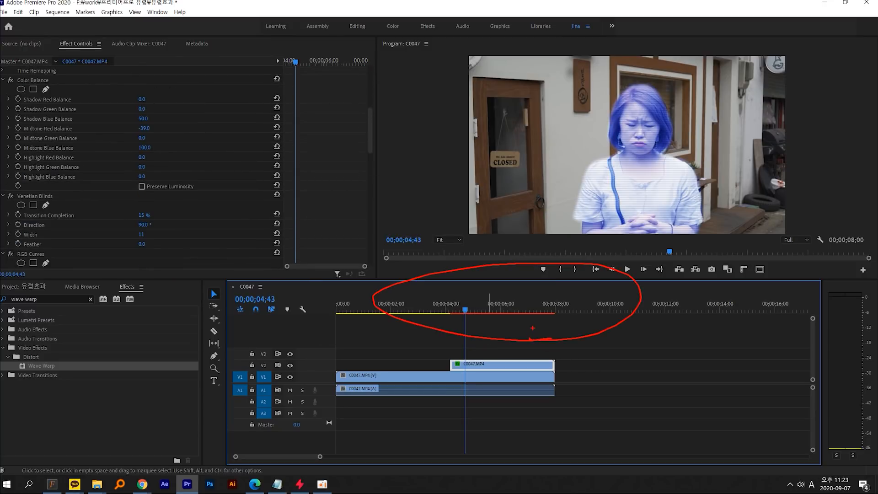
key(Escape)
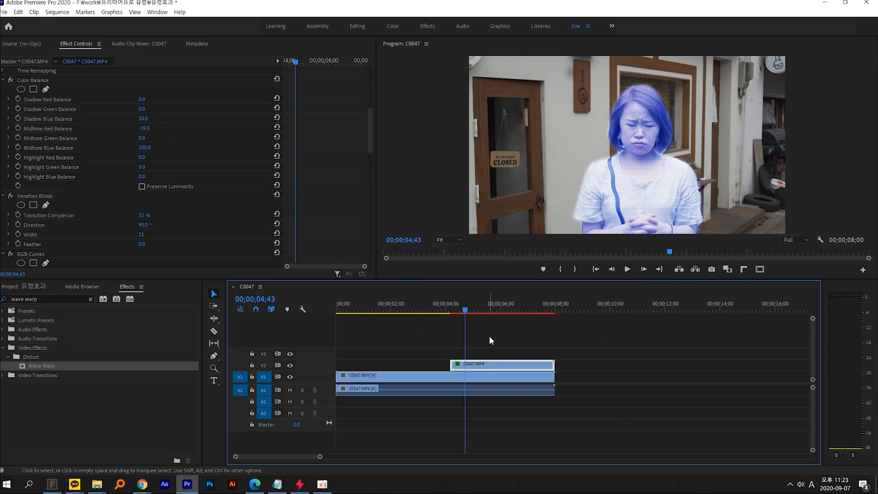
Mark a range from 00;00;04;00 to just past the end of the masked clip and render its preview.
drag(468, 309, 446, 310)
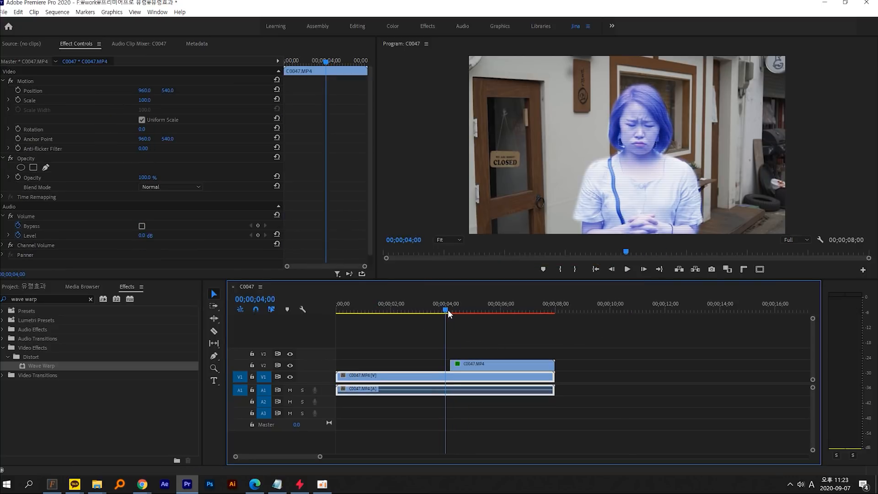
click(560, 270)
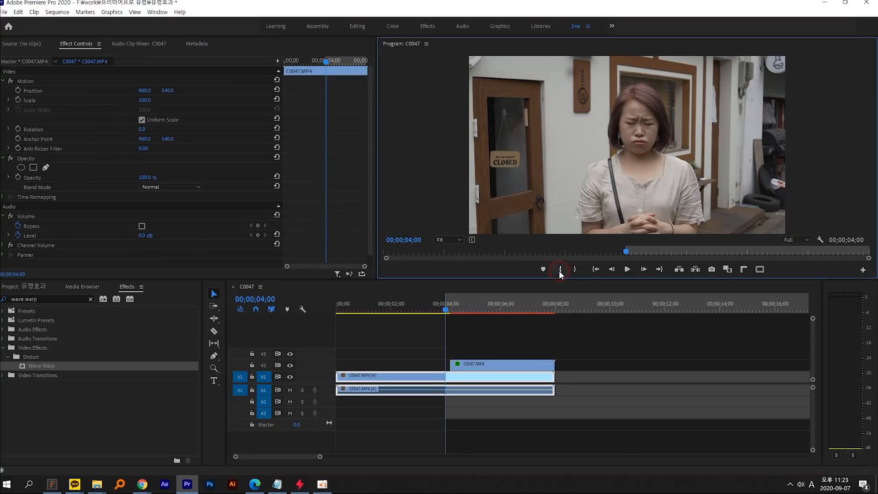
drag(454, 310, 499, 305)
click(576, 270)
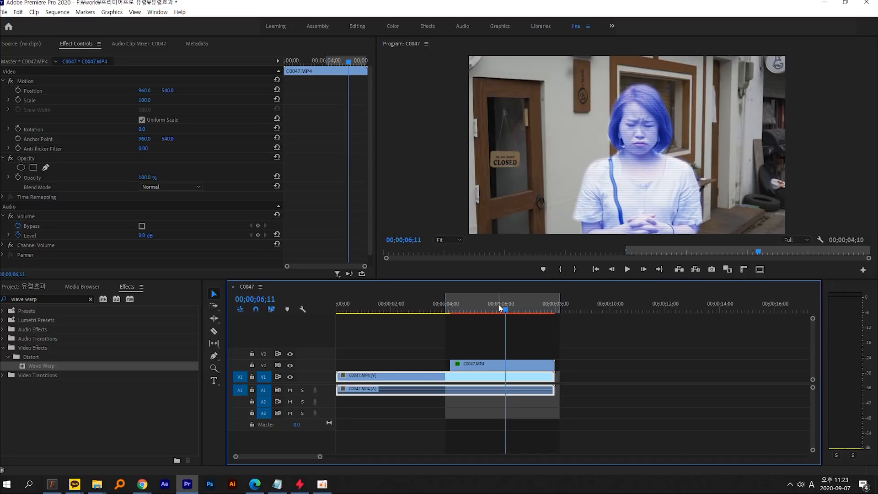
key(Return)
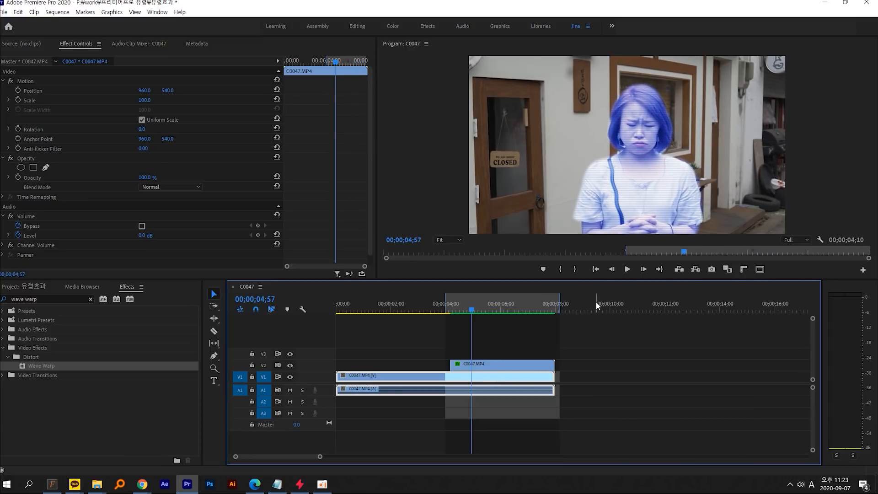
Clear the in and out marks from the sequence and deselect the clips.
right_click(595, 305)
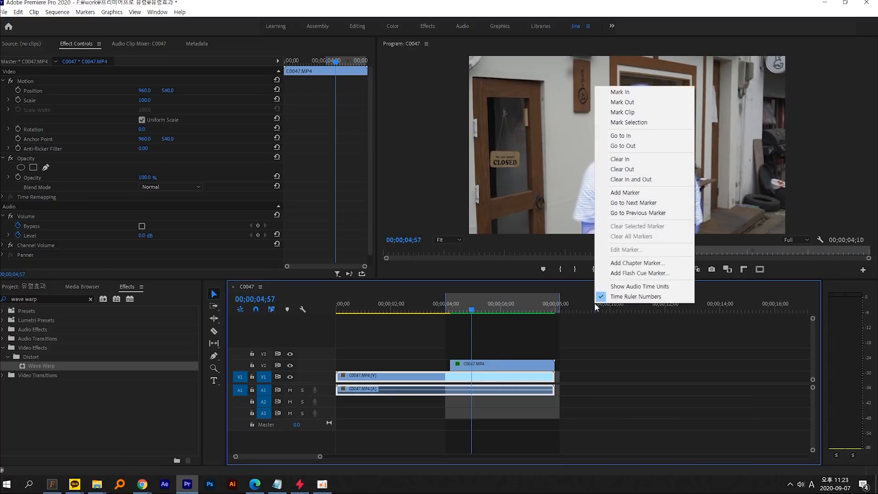
click(674, 181)
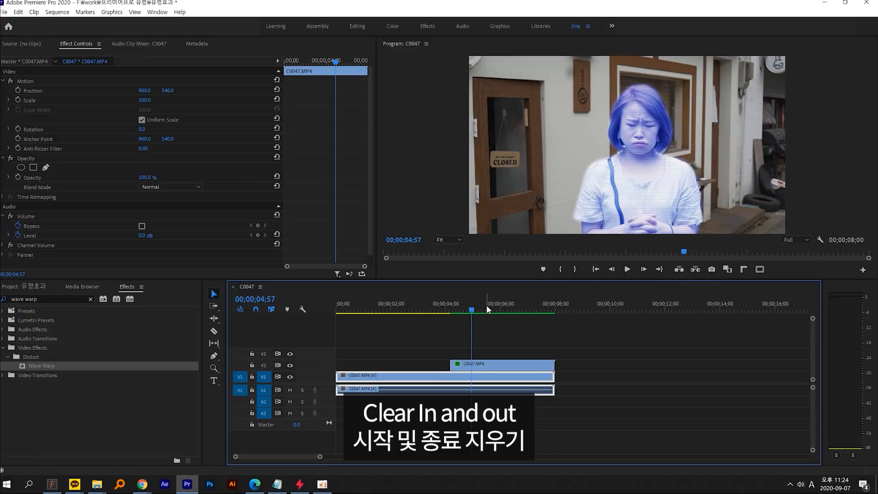
click(492, 340)
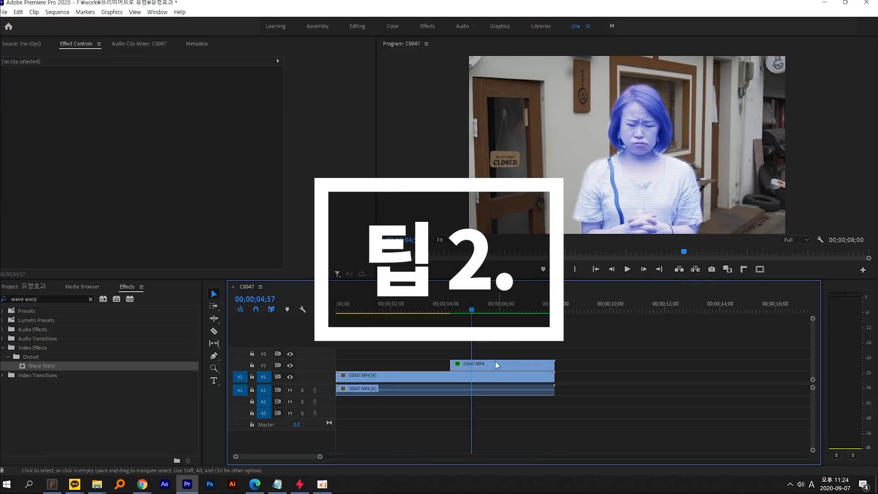
drag(613, 149, 625, 76)
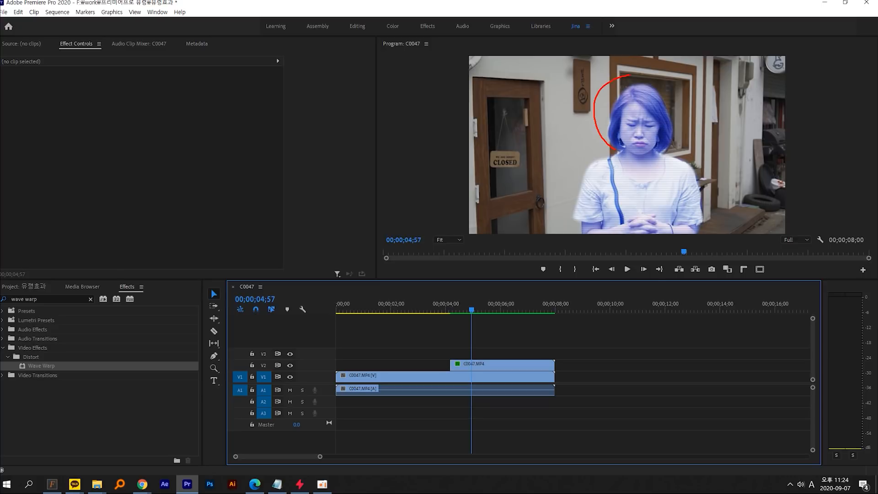
mouse_move(665, 152)
mouse_down()
mouse_move(699, 251)
mouse_move(562, 242)
mouse_move(594, 137)
mouse_up()
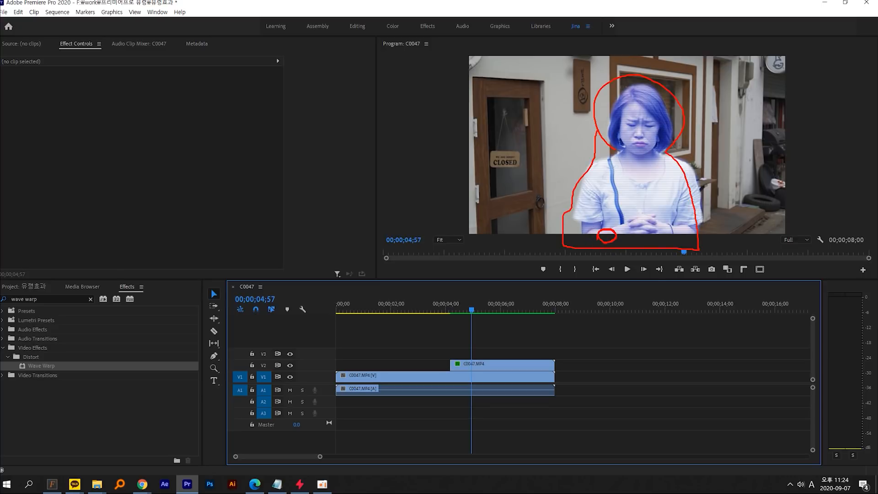
drag(568, 235, 734, 236)
key(Escape)
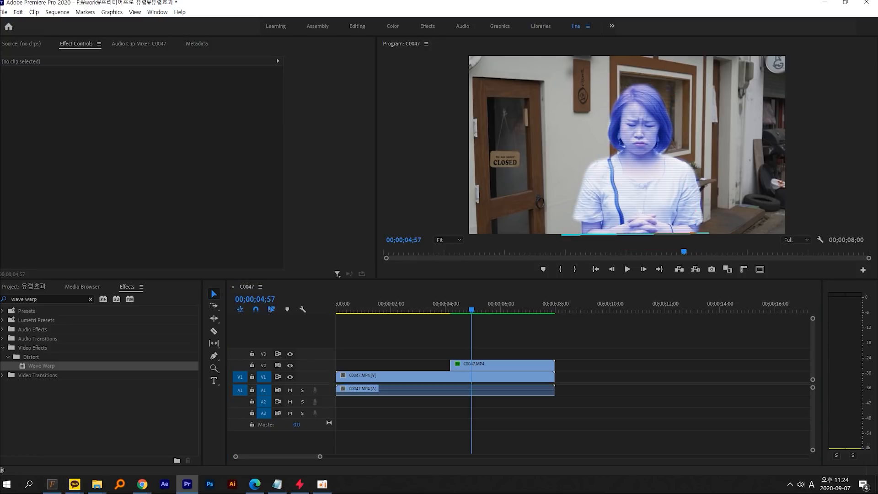
Try pulling the two bottom corner points of the V2 clip's Mask (1) up inside the frame's lower edge.
click(488, 366)
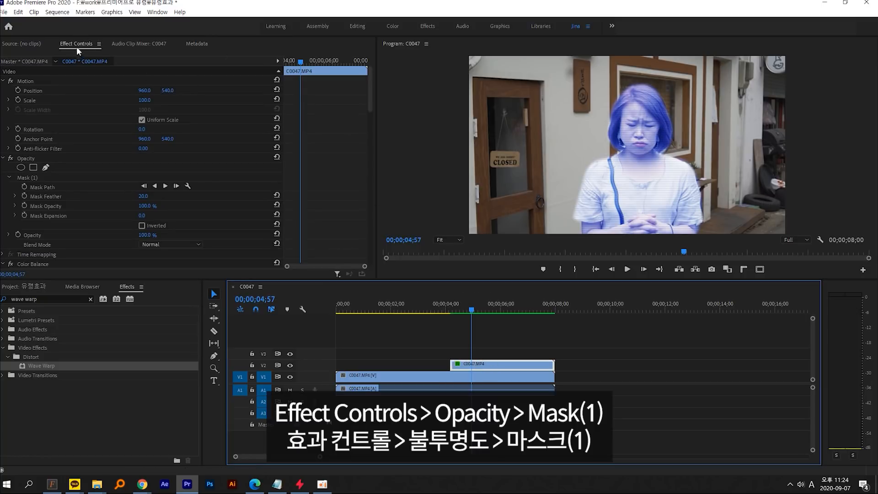
scroll(84, 69, down, 2)
click(31, 131)
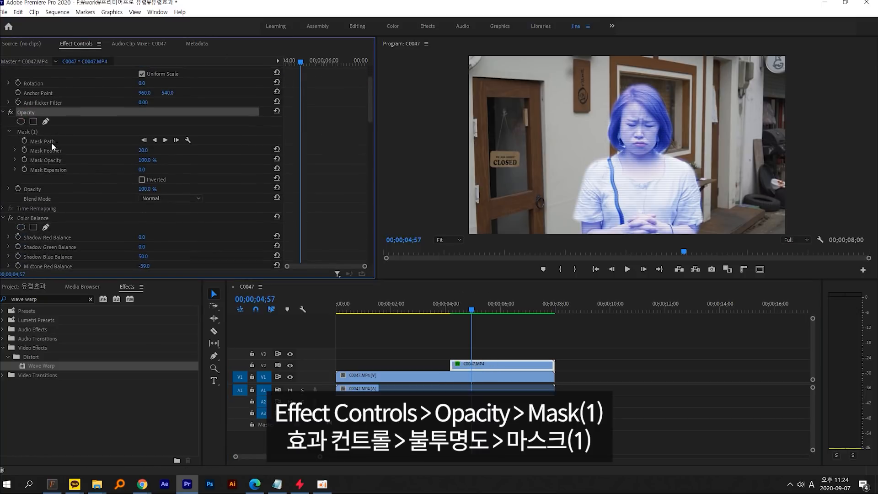
click(32, 132)
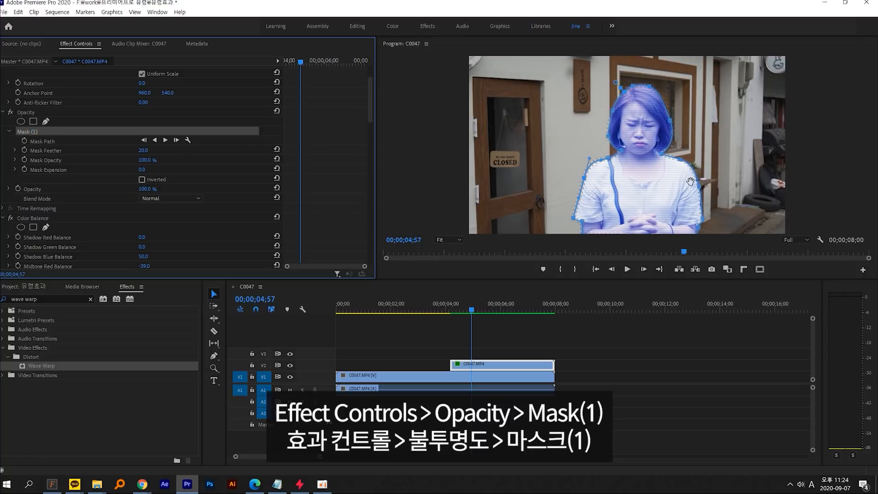
click(452, 241)
click(453, 280)
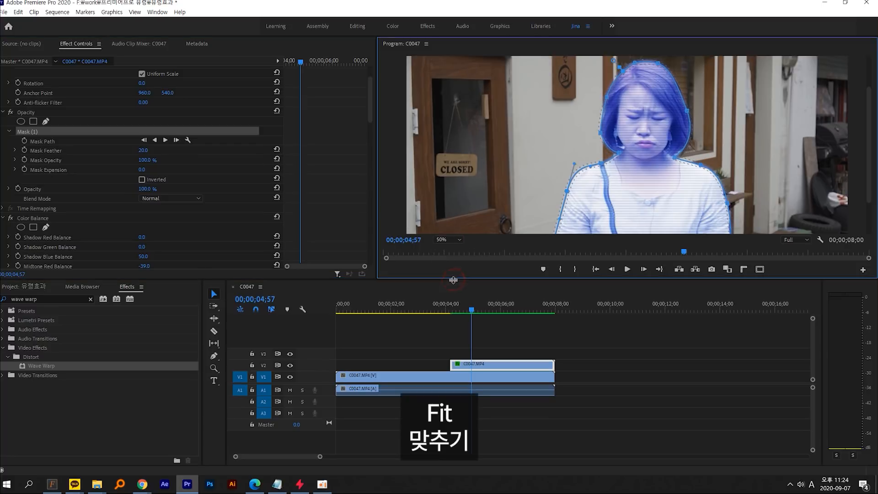
drag(871, 106, 868, 143)
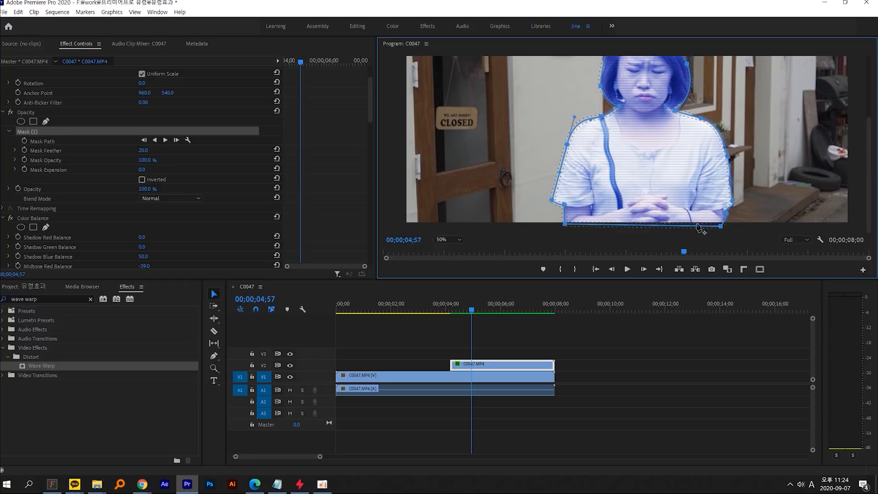
drag(564, 225, 569, 221)
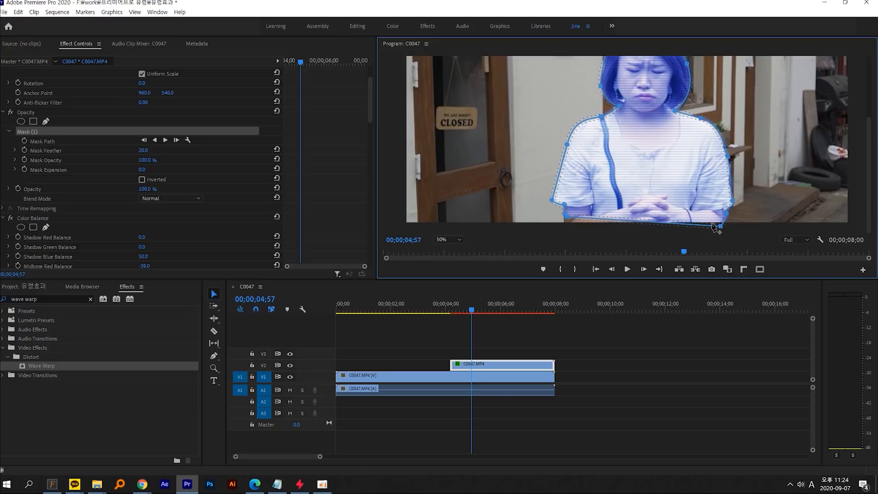
drag(721, 227, 719, 218)
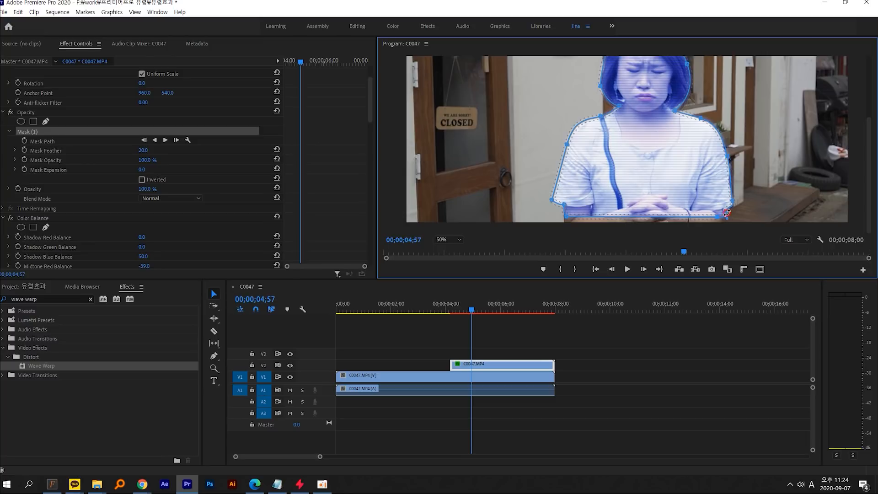
click(565, 219)
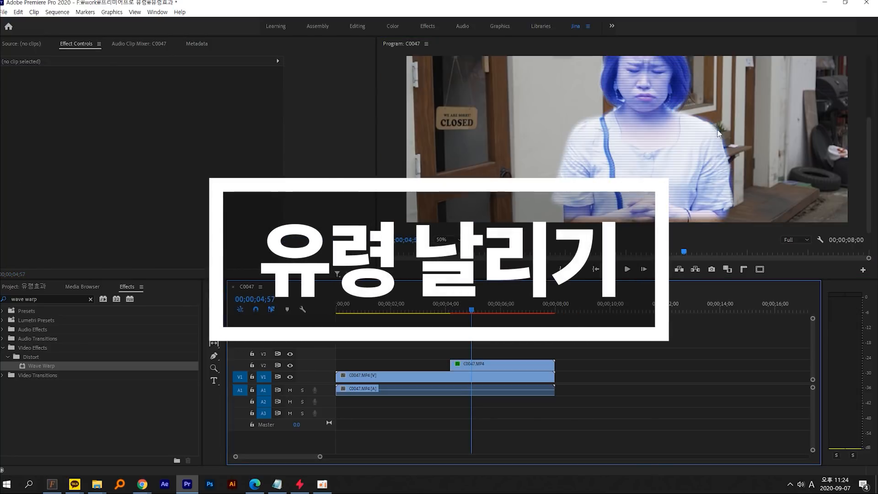
Return the program preview to Fit and nest the masked clip on V2, keeping the proposed sequence name.
click(451, 238)
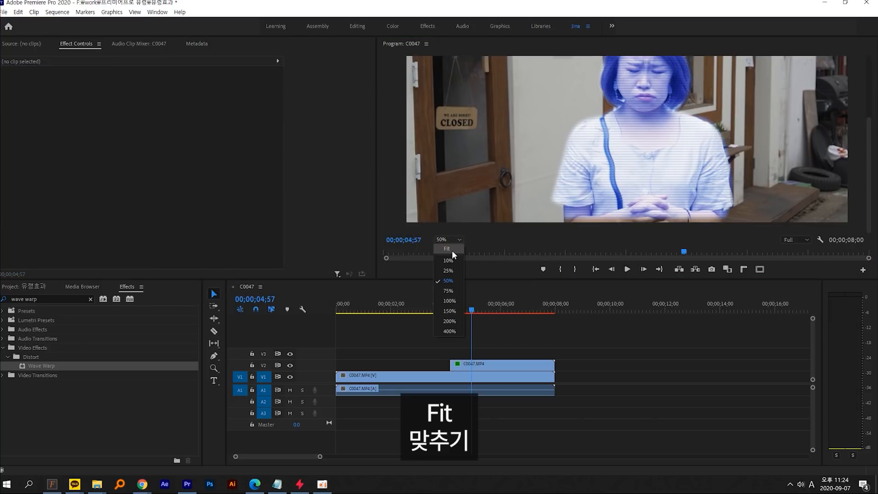
click(452, 251)
click(490, 363)
click(490, 345)
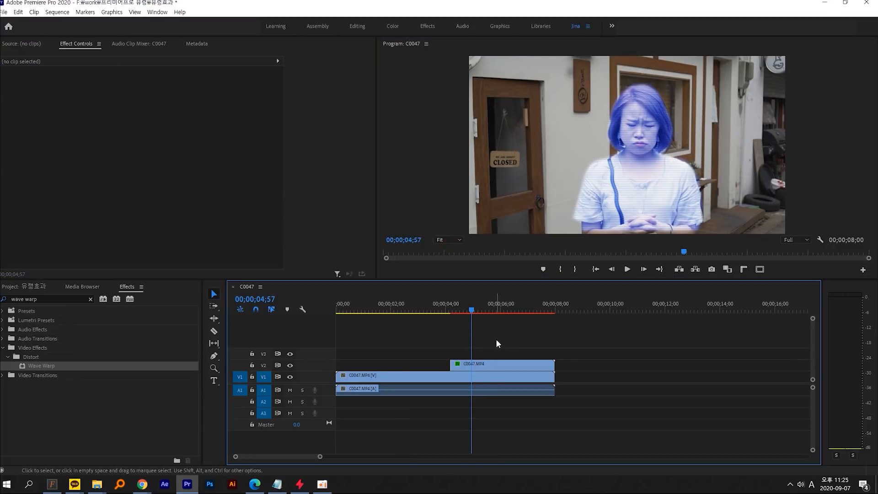
click(479, 369)
right_click(480, 365)
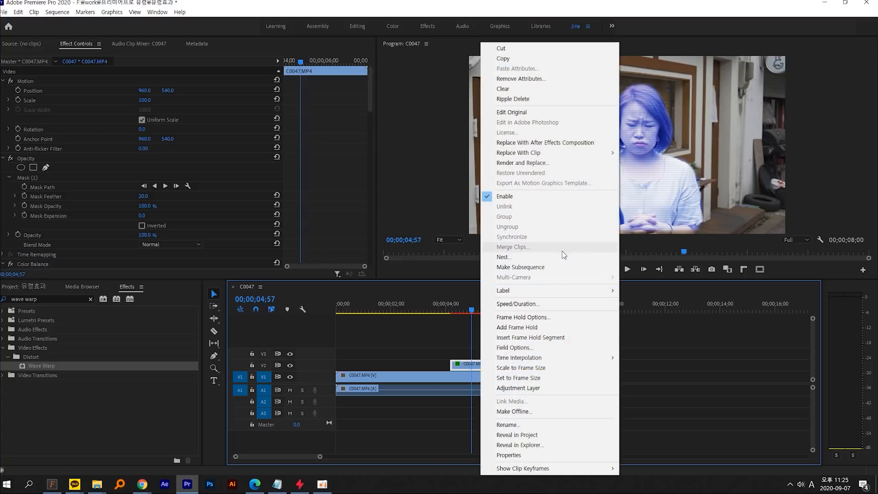
click(560, 257)
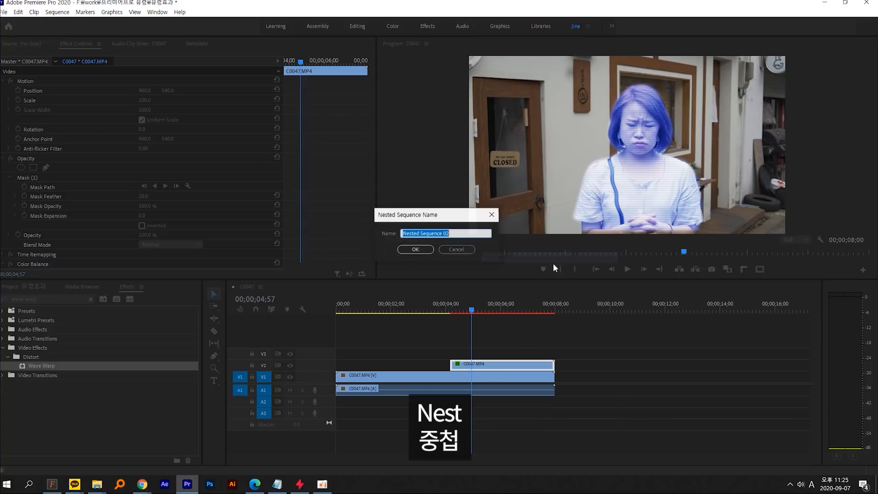
click(416, 251)
Start Position and Opacity keyframing for the nested clip at its first frame, 00;00;04;11.
click(497, 364)
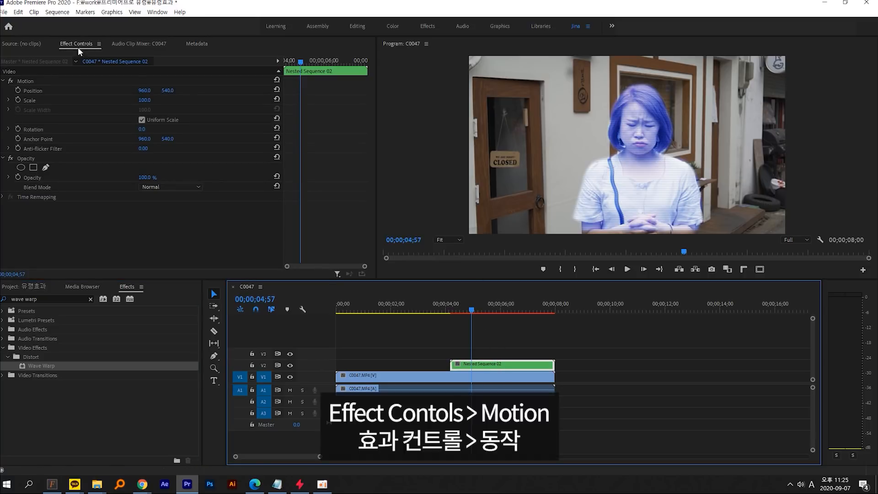
click(7, 82)
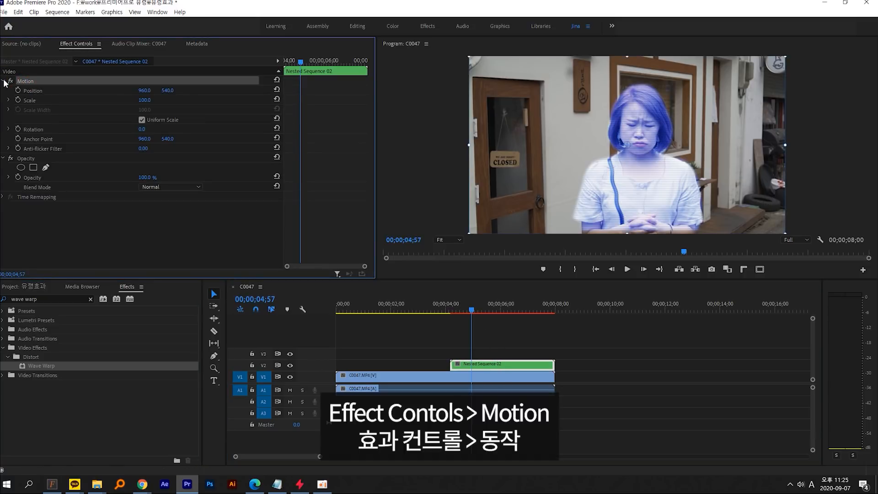
click(298, 63)
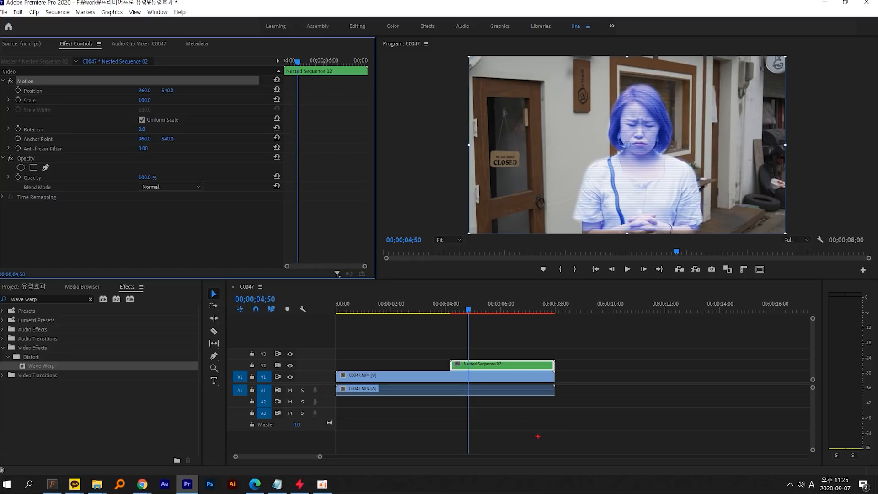
drag(297, 64, 275, 62)
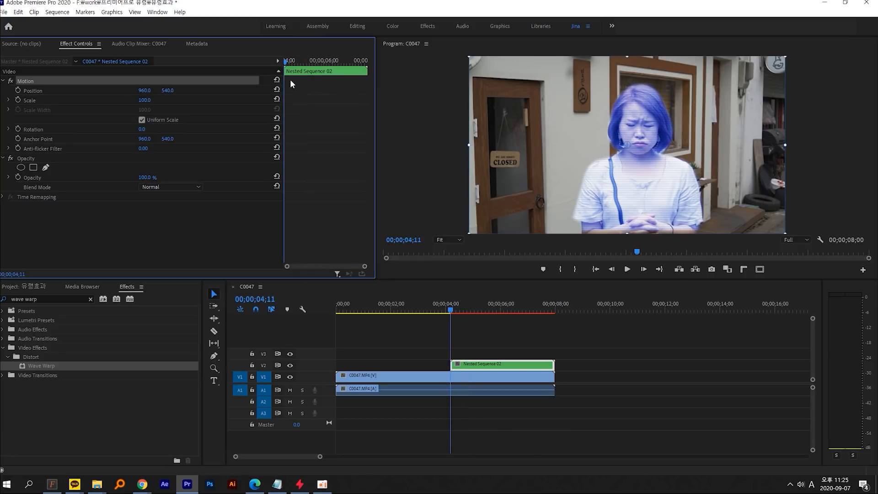
click(18, 90)
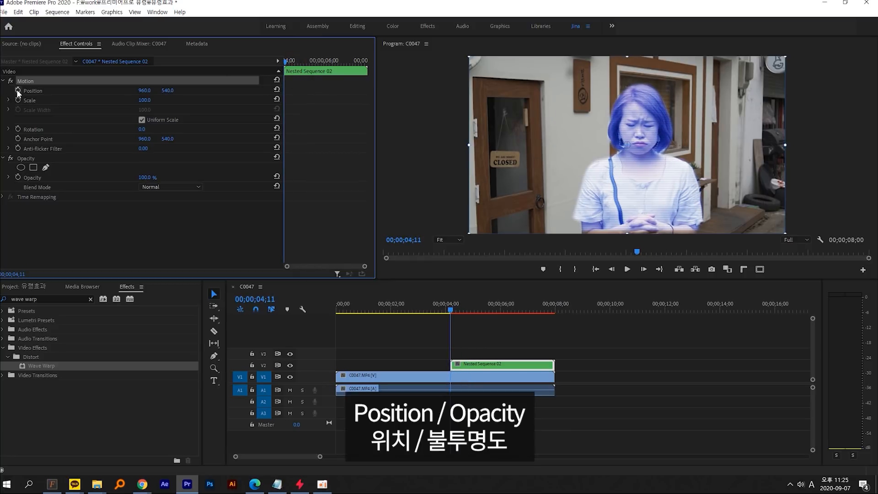
click(18, 176)
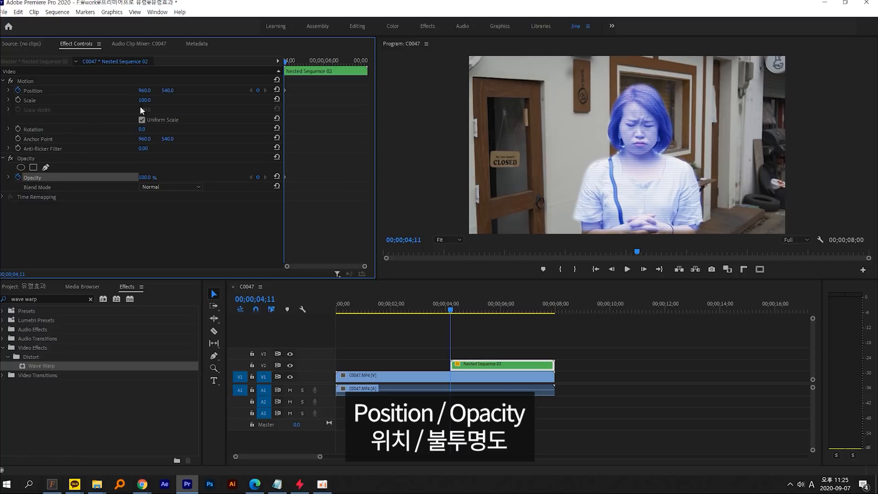
At 00;00;05;50, move the nested ghost up and to the right, keyframing its Position at 1479.1, 160.5.
drag(316, 62, 322, 62)
click(28, 80)
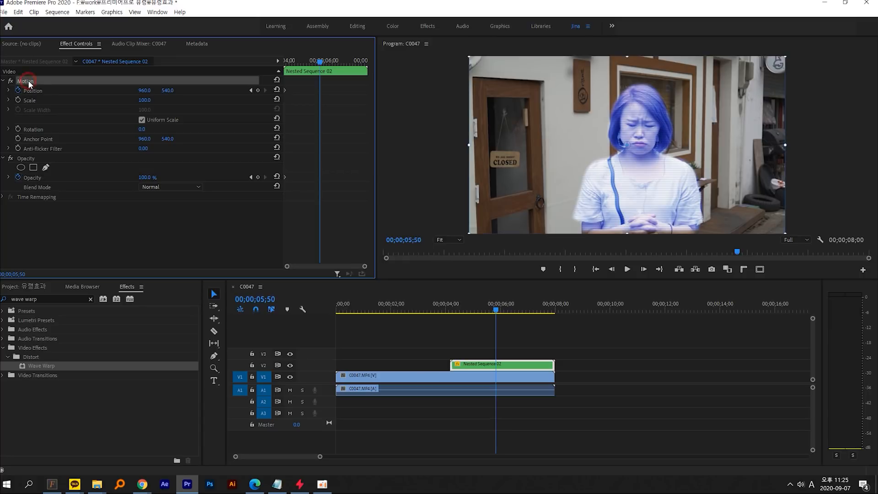
drag(439, 18, 821, 302)
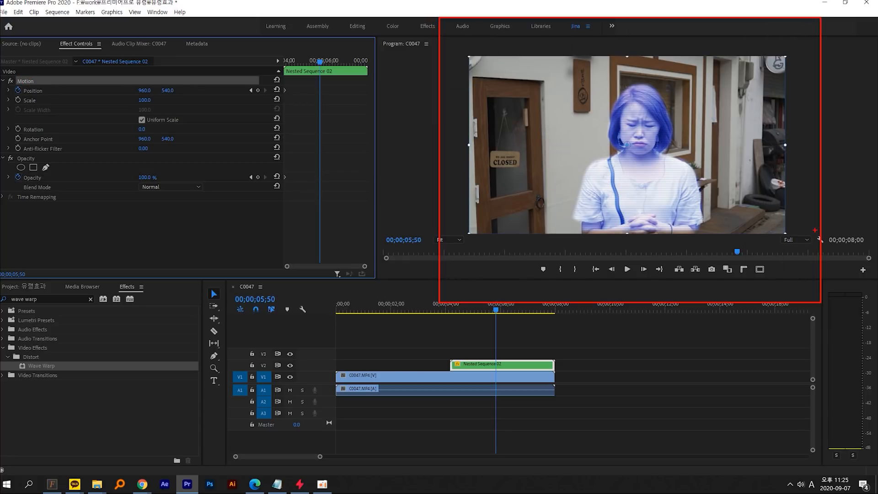
drag(694, 181, 713, 165)
key(Escape)
mouse_move(521, 211)
mouse_down()
mouse_move(544, 207)
mouse_move(595, 171)
mouse_move(605, 149)
mouse_up()
Set the ghost's Opacity to 0% at 00;00;05;50 and play back the fly-away animation.
click(145, 177)
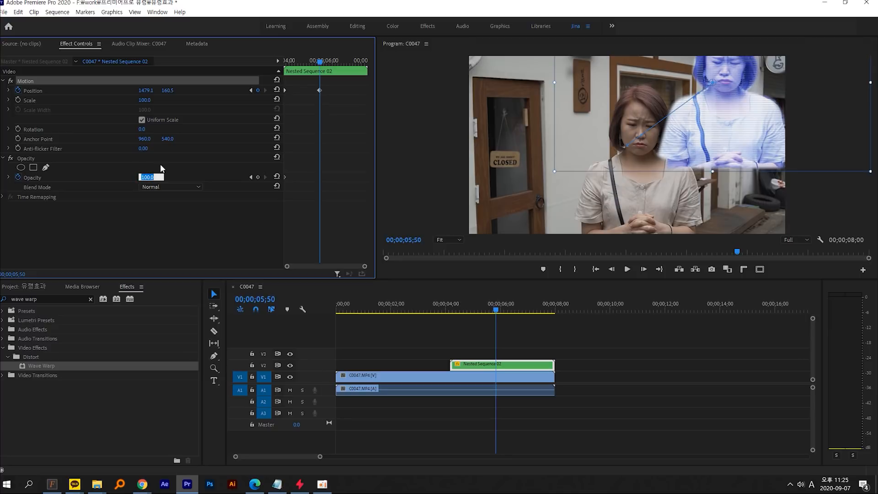
text(0)
key(Return)
drag(315, 62, 274, 63)
key(space)
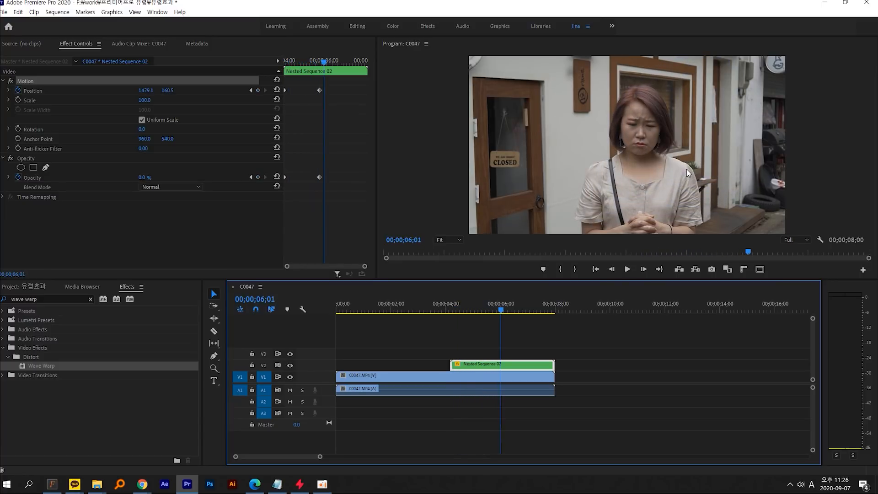
Examine the ghost's motion path and its direction handles at 00;00;05;03.
drag(316, 63, 303, 63)
mouse_move(625, 158)
mouse_down()
mouse_move(752, 74)
mouse_move(751, 98)
mouse_up()
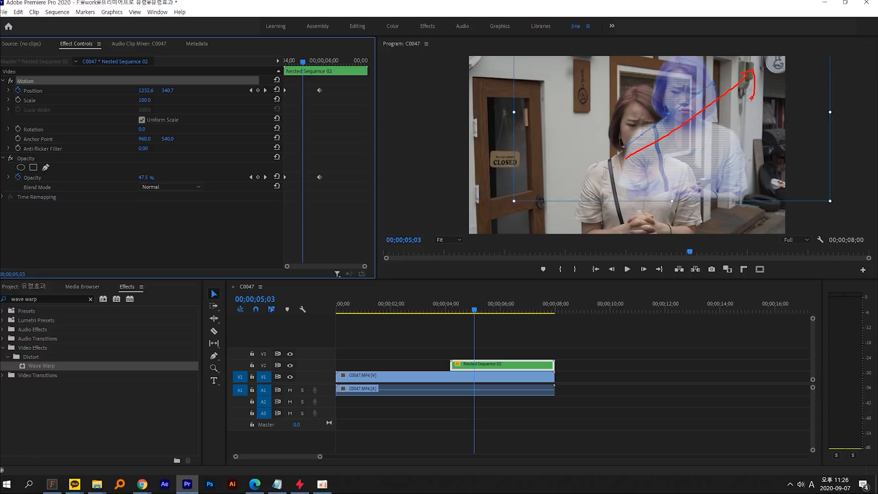
key(Escape)
key(ctrl+2)
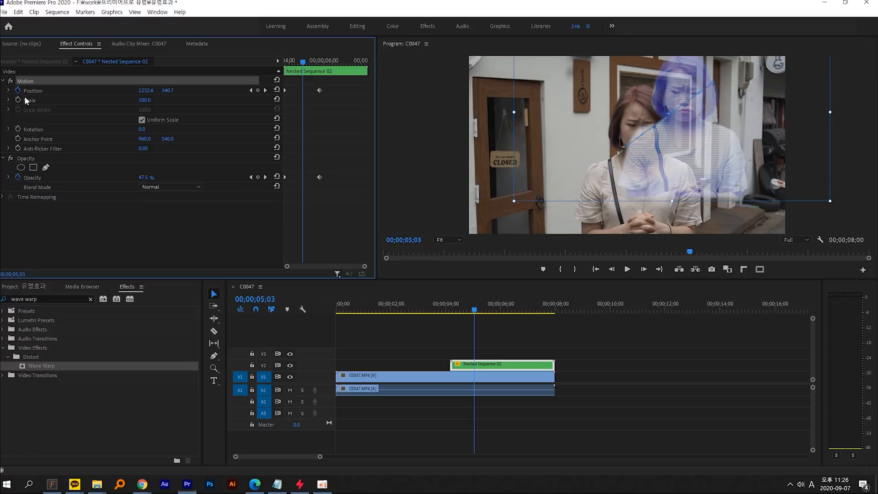
drag(40, 86, 61, 94)
key(Escape)
key(ctrl+1)
click(765, 35)
drag(525, 280, 529, 277)
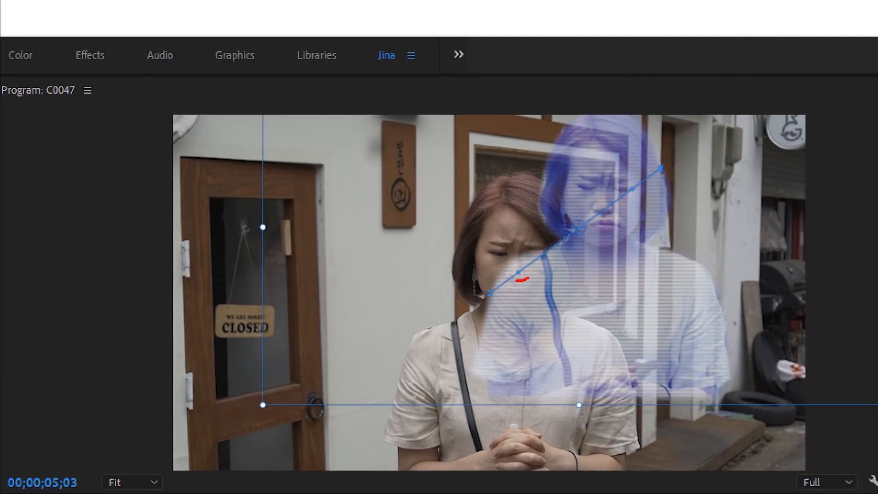
drag(639, 198, 621, 186)
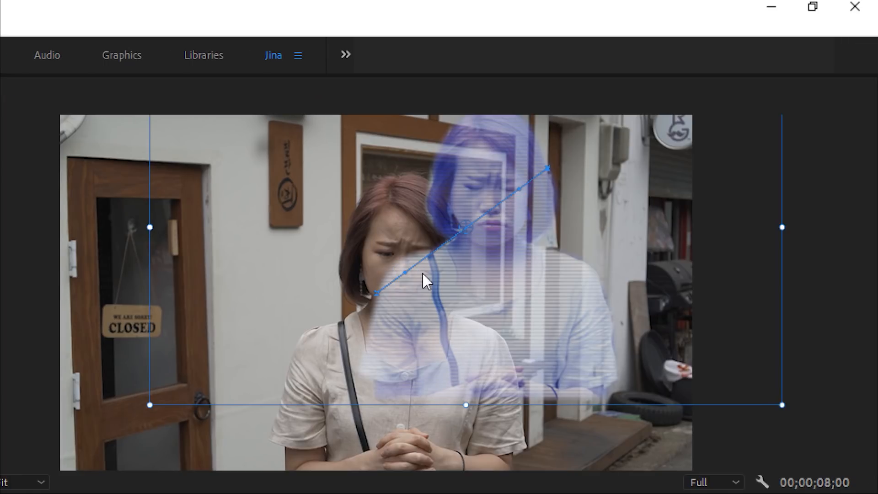
Bend the ghost's straight motion path into an upward curve using the direction handles of its start and end Position keyframes.
drag(406, 272, 425, 295)
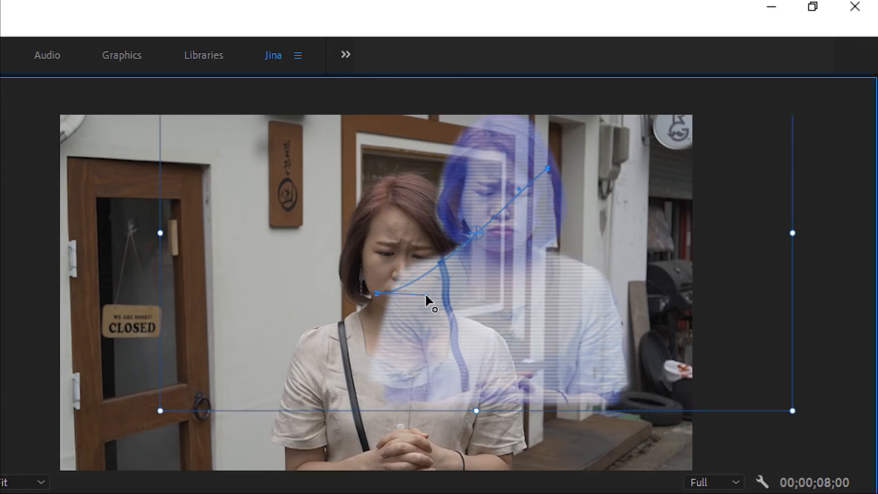
drag(520, 190, 533, 224)
drag(427, 295, 454, 295)
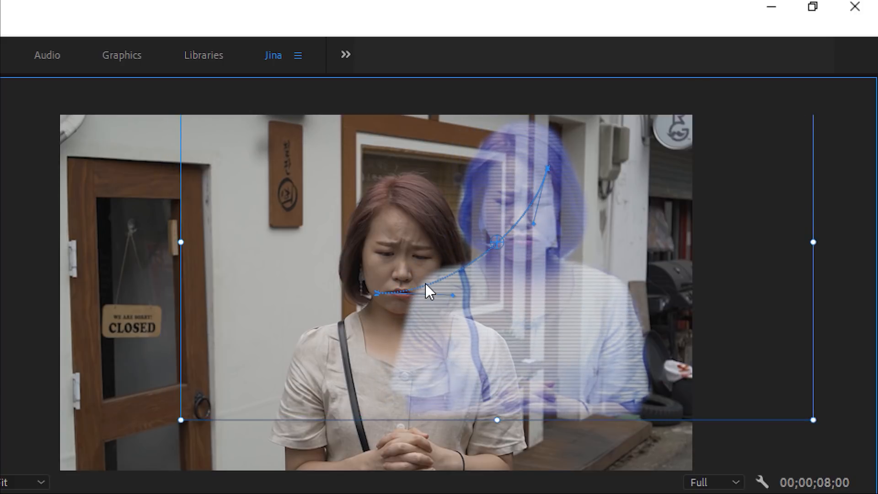
drag(534, 225, 534, 216)
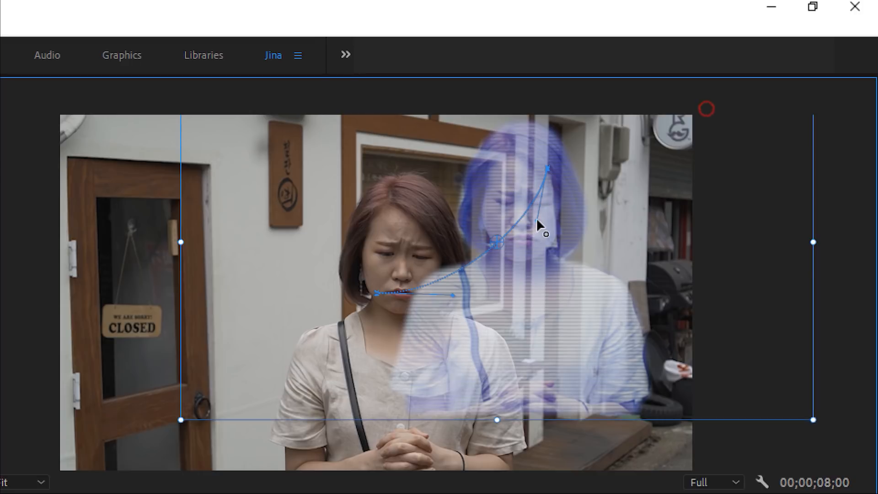
mouse_move(452, 296)
mouse_down()
mouse_move(444, 298)
mouse_move(446, 291)
mouse_up()
drag(536, 218, 489, 186)
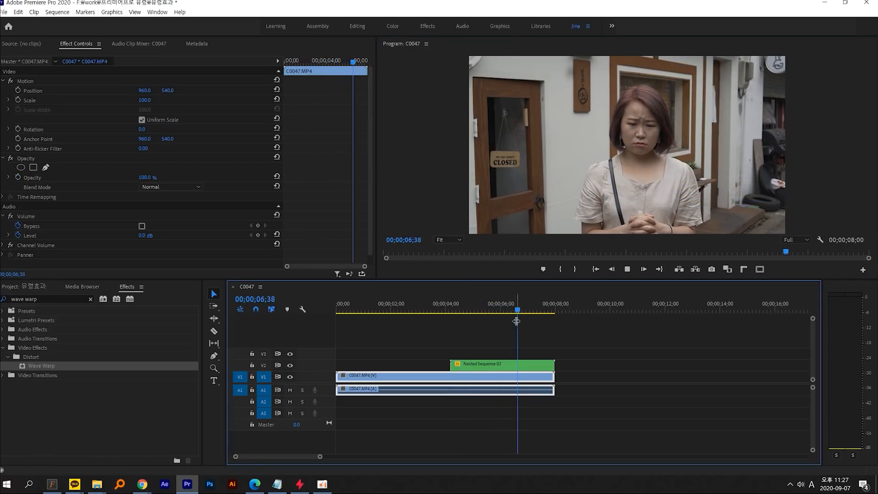
Shift the nested clip's first Opacity keyframe to about 00;00;05;00 and scrub through the shortened fade-out.
click(517, 365)
drag(517, 311, 471, 313)
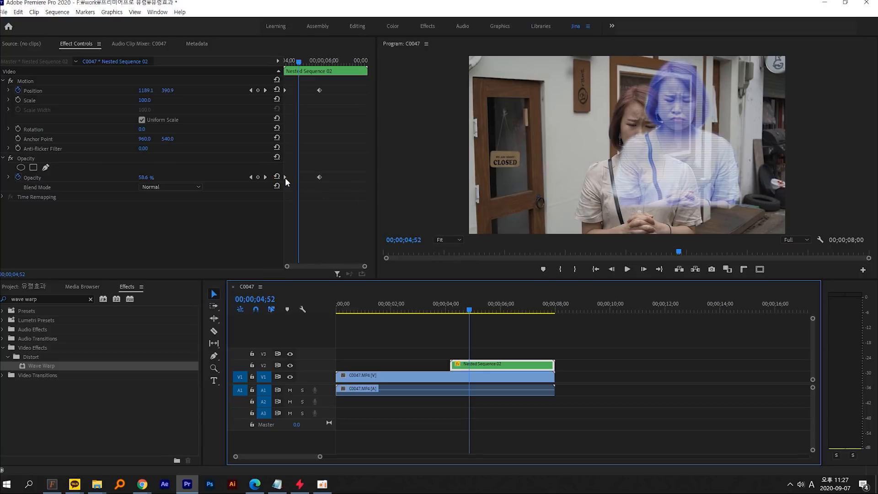
click(280, 178)
click(283, 64)
drag(284, 64, 307, 64)
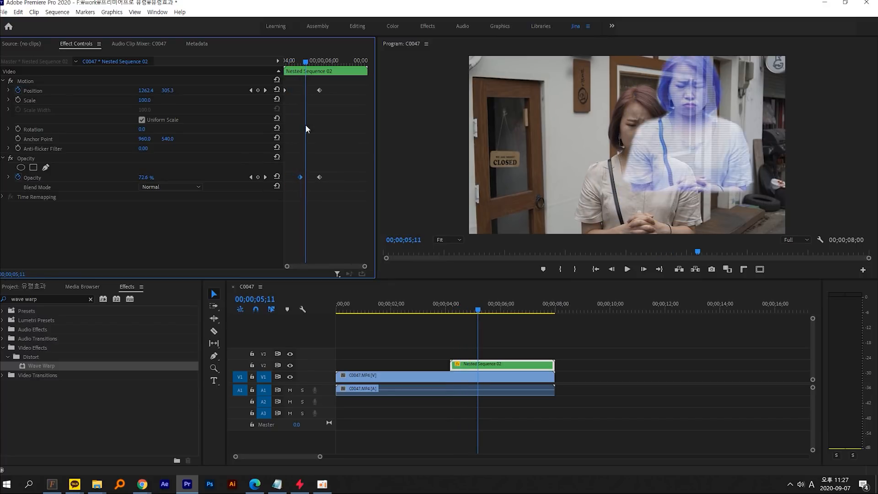
click(300, 63)
drag(302, 63, 320, 62)
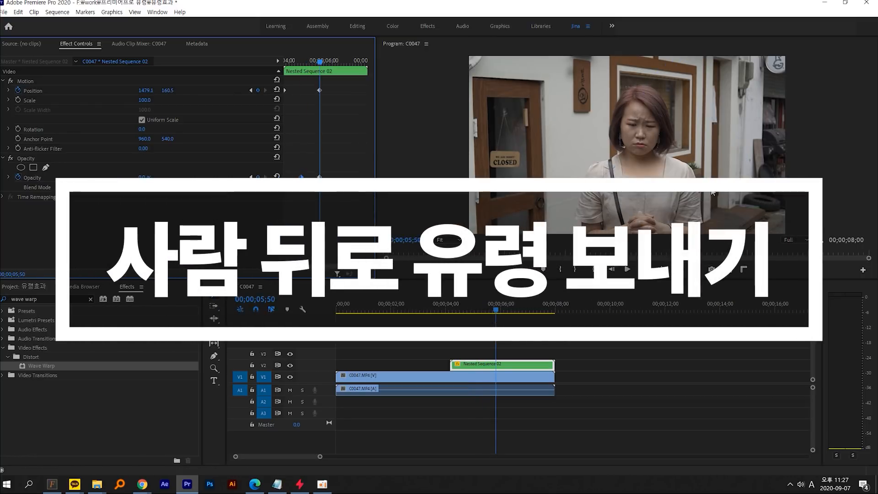
Place the playhead at 00;00;04;11 and nest the animated ghost clip on V2 under the name 최종.
click(455, 310)
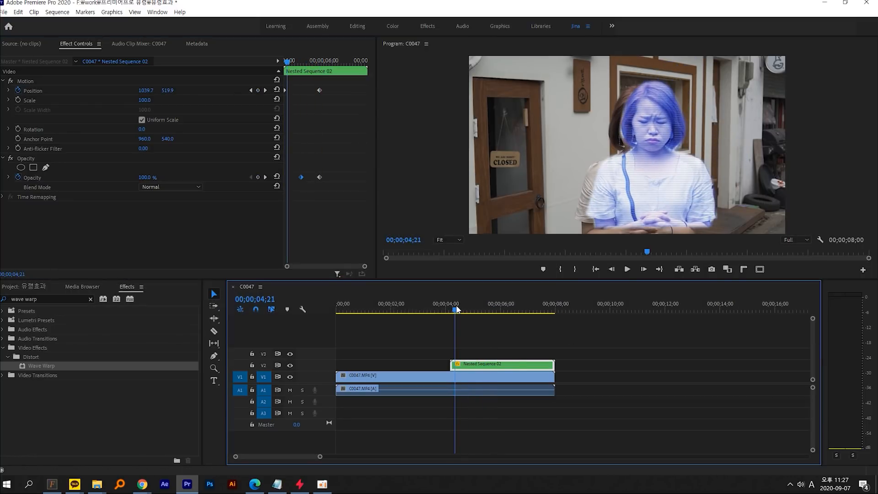
click(473, 354)
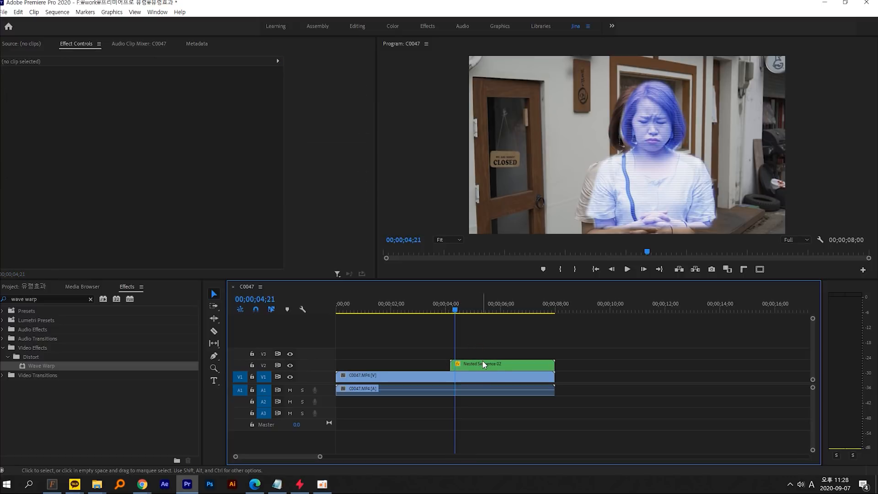
click(451, 309)
click(475, 327)
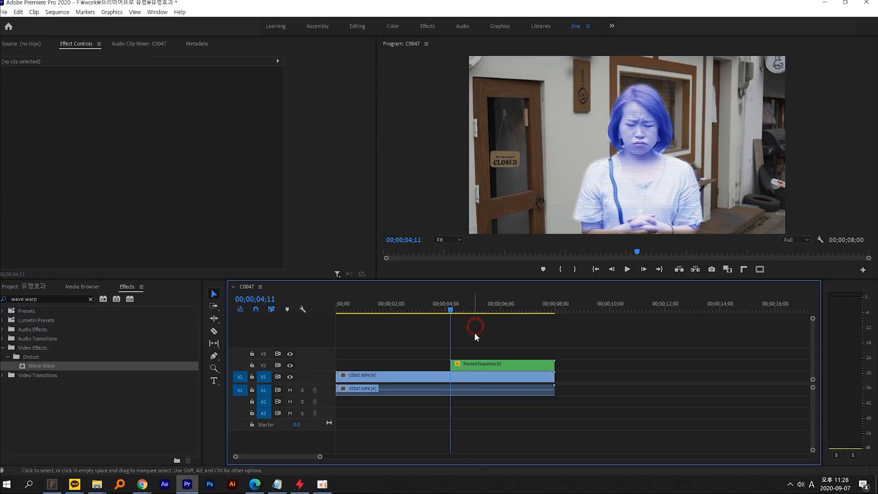
click(479, 371)
right_click(479, 371)
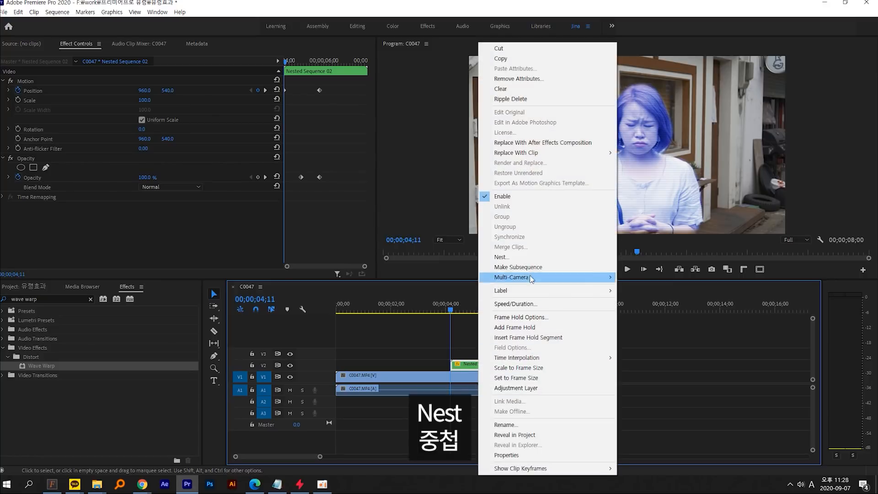
click(530, 261)
key(BackSpace)
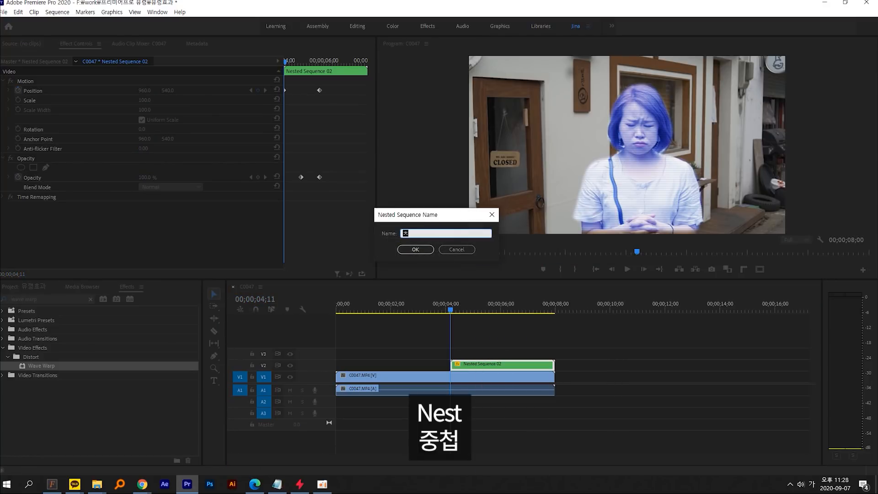
text(최종)
key(Return)
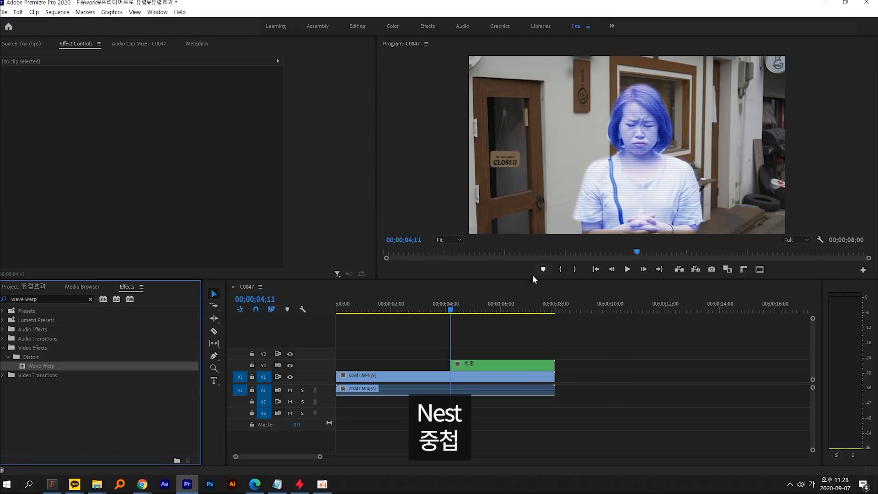
Hide track V2 and create a new legacy title named 사람모양.
click(290, 365)
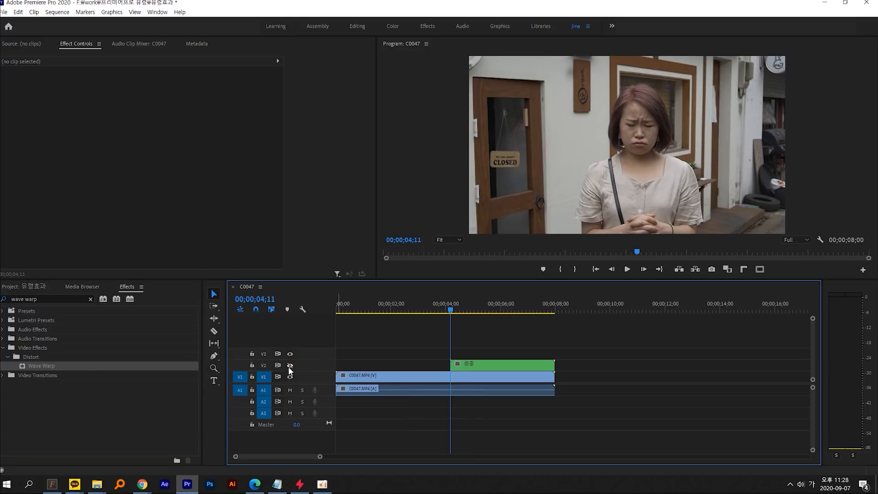
click(4, 13)
mouse_move(15, 23)
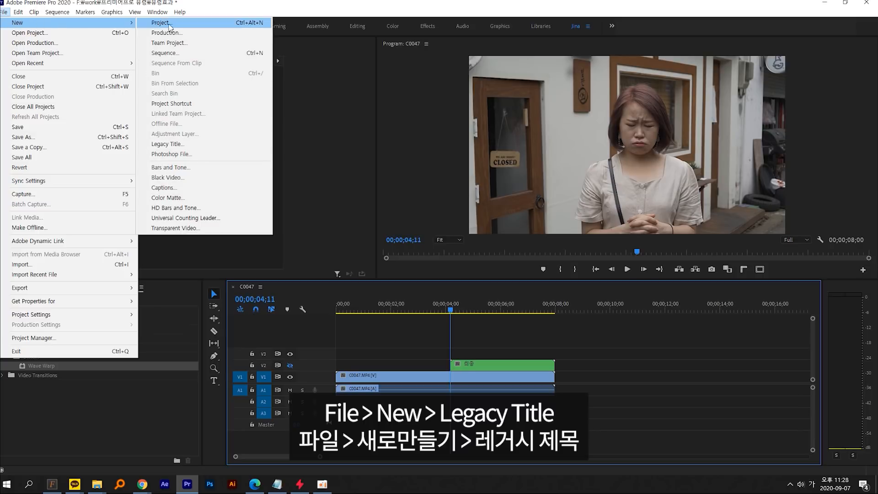
click(190, 146)
text(사람모양)
key(Return)
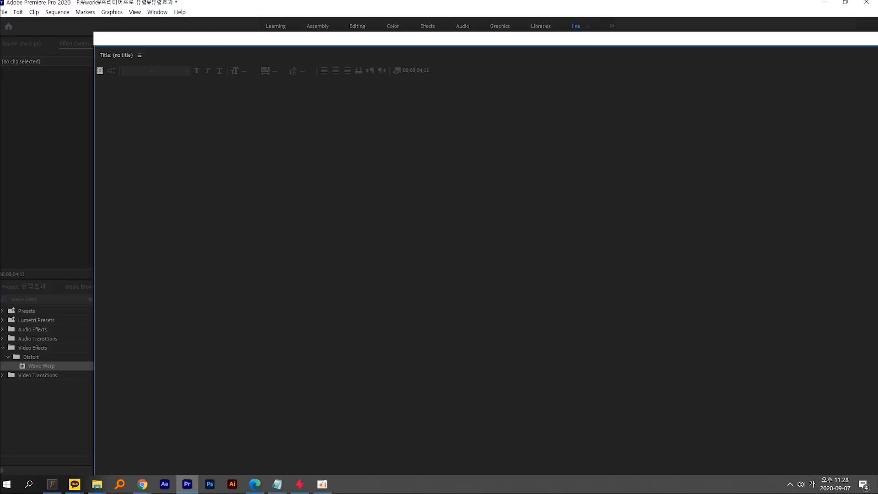
Resize the title window and narrow its tools column to give the title canvas more room.
double_click(514, 43)
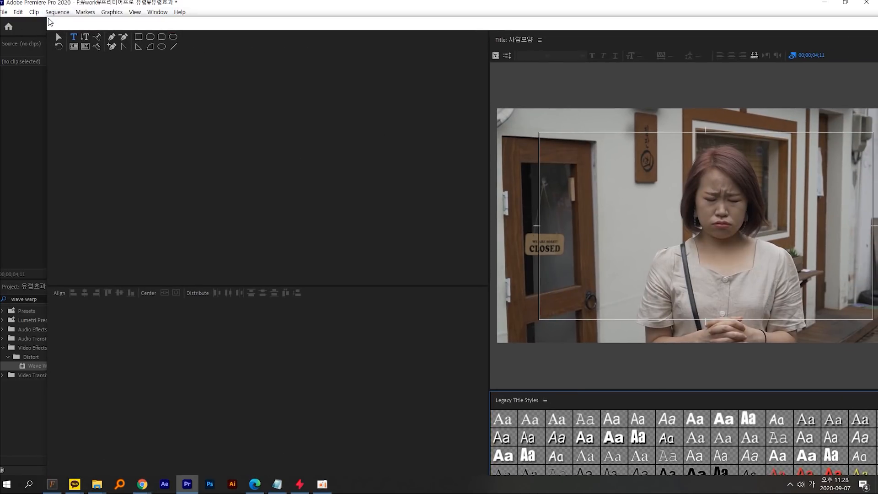
drag(47, 20, 363, 31)
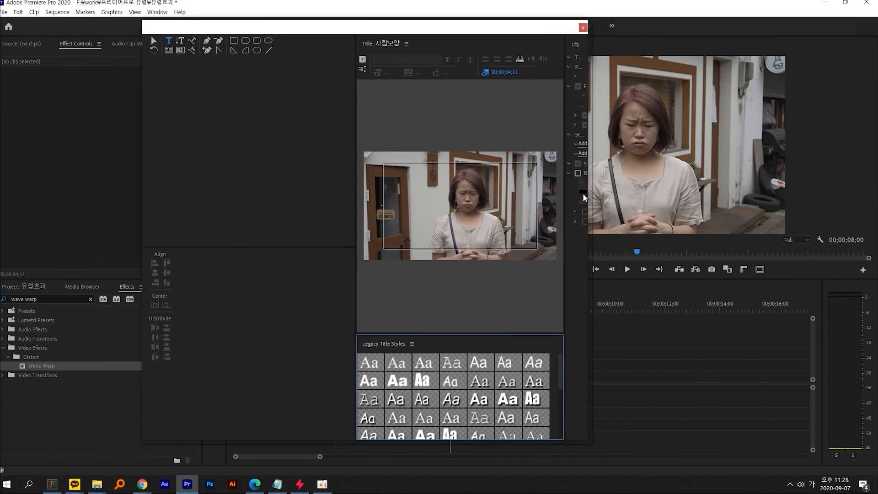
drag(590, 194, 787, 194)
drag(454, 194, 199, 195)
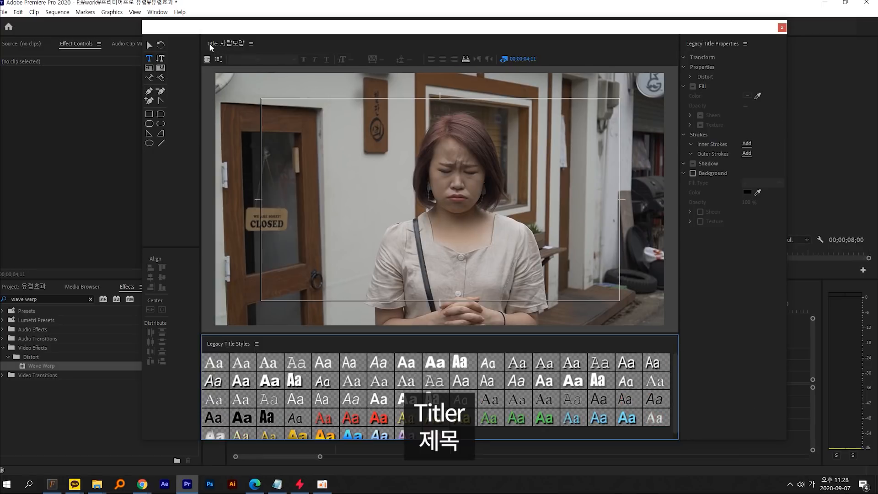
right_click(216, 46)
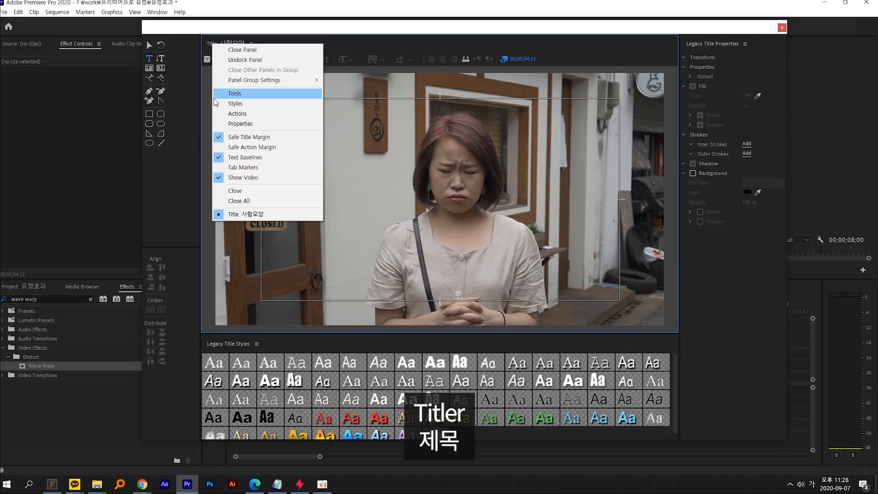
mouse_move(246, 91)
mouse_down()
mouse_move(270, 89)
mouse_move(275, 97)
mouse_up()
drag(263, 111, 322, 96)
drag(690, 34, 725, 20)
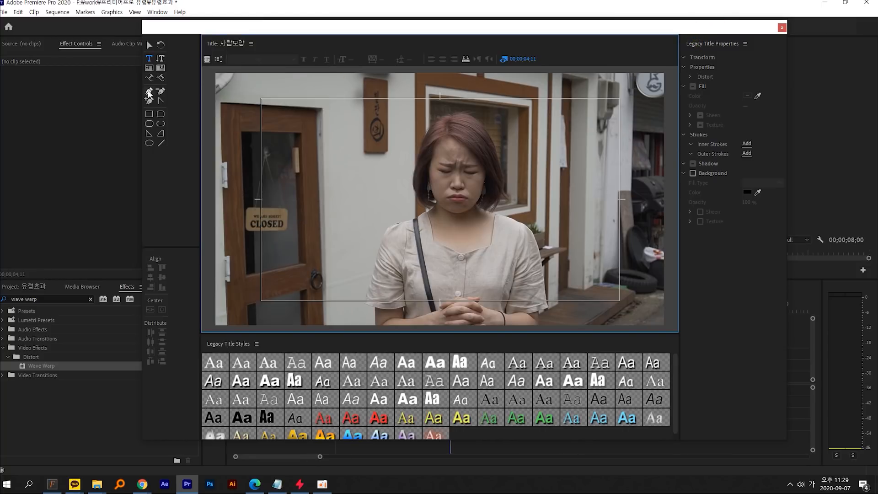
With the Pen tool, trace the woman's outline from the top of her head down the image's left side to the frame's lower edge.
click(149, 92)
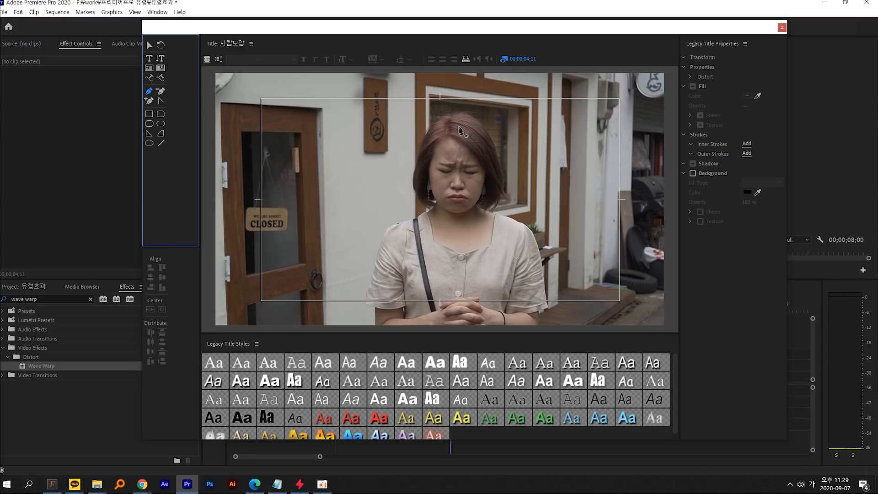
click(450, 117)
drag(423, 142, 420, 199)
drag(431, 208, 442, 210)
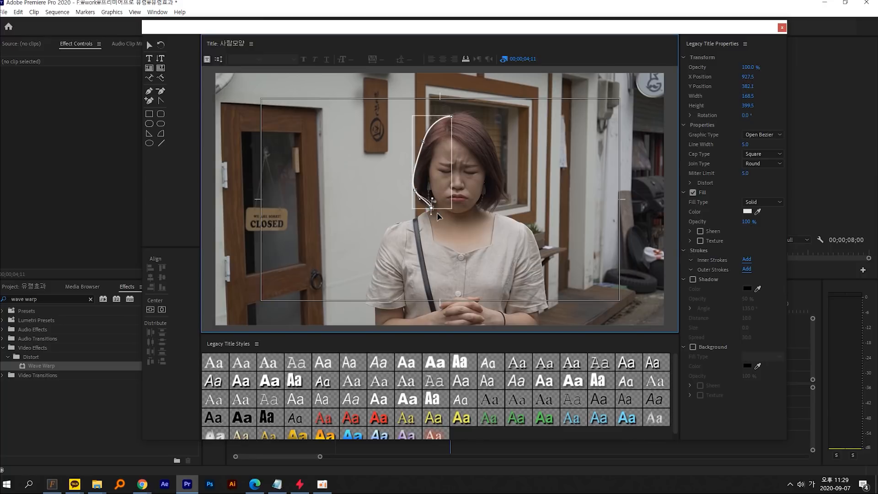
click(415, 220)
click(402, 224)
click(377, 251)
click(365, 302)
click(375, 309)
click(376, 326)
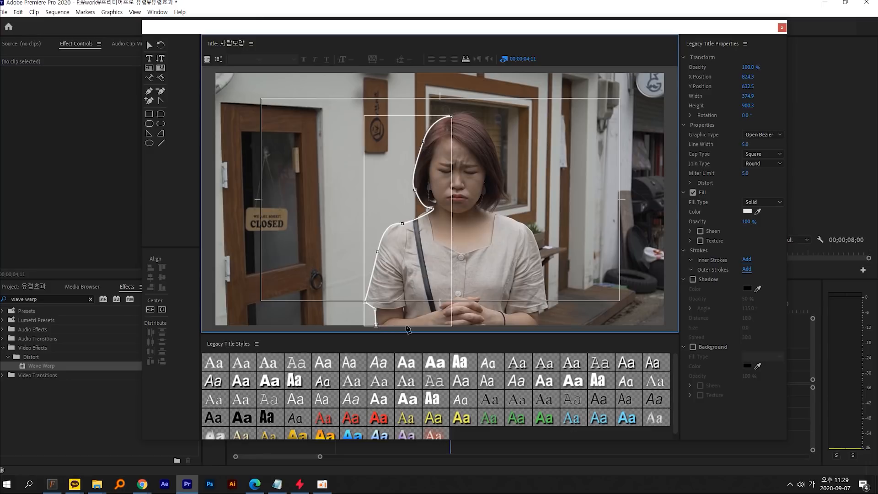
Continue the outline along the frame's lower edge and up the woman's other side, closing the path at the top of her head.
click(537, 329)
click(541, 310)
click(545, 292)
click(534, 236)
click(491, 212)
drag(502, 170, 496, 143)
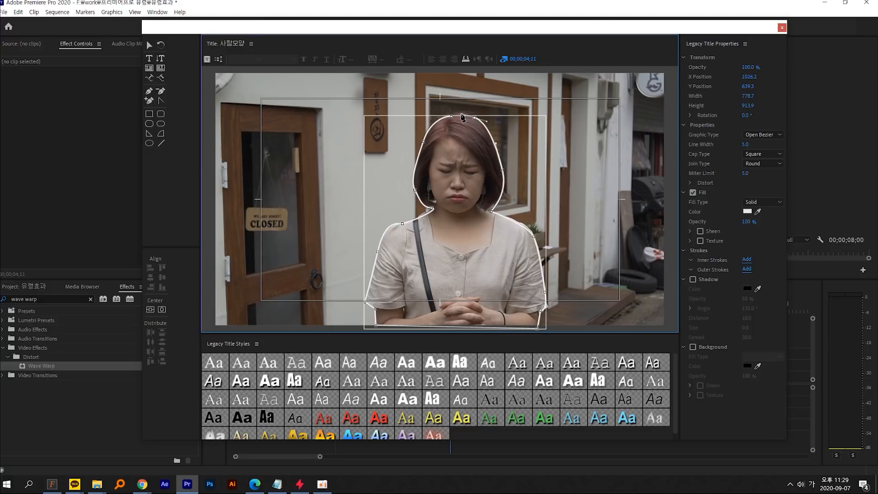
click(452, 117)
click(452, 118)
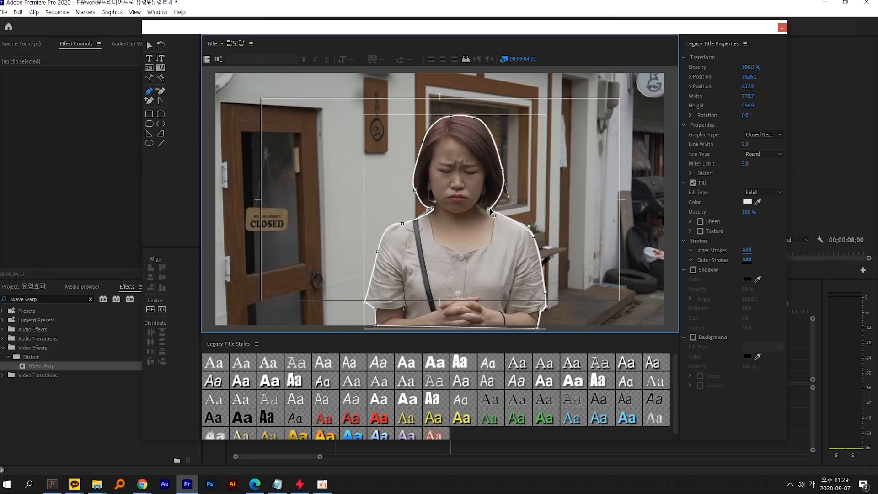
Refine the closed outline by nudging its points at the woman's neck and right-hand sleeve to fit her silhouette.
click(430, 208)
drag(430, 209, 427, 209)
drag(545, 292, 548, 297)
click(490, 212)
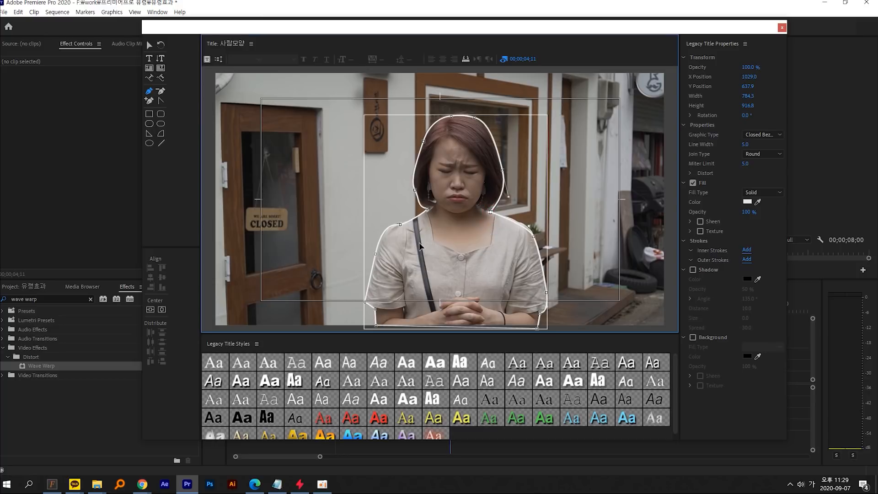
Change the woman-shaped outline's graphic type to Filled Bezier and close the title window.
drag(680, 171, 668, 170)
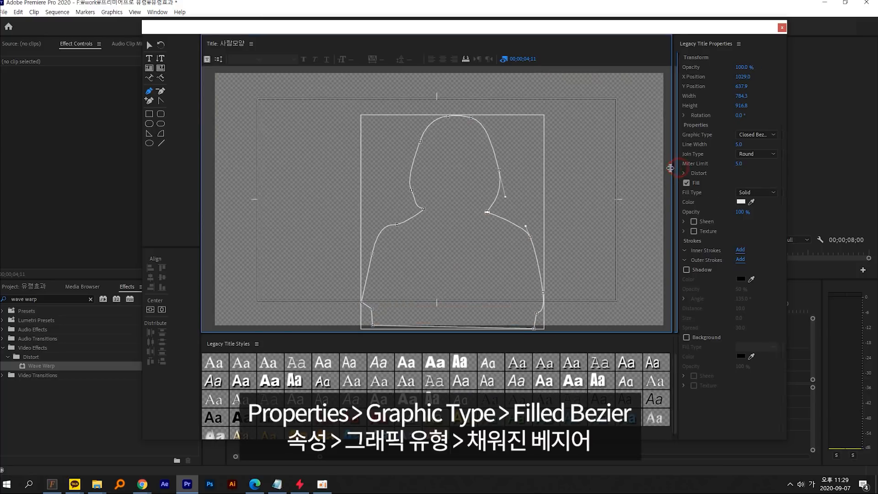
key(ctrl+2)
drag(671, 120, 710, 141)
key(Escape)
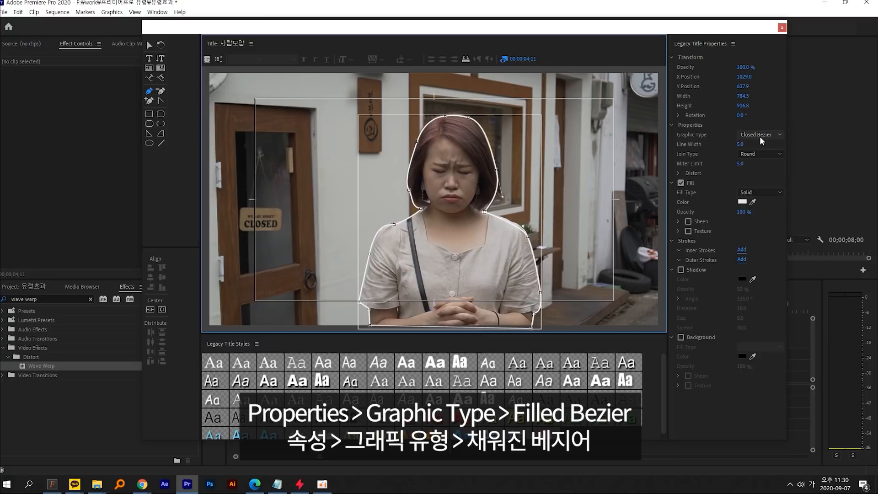
click(760, 135)
click(777, 246)
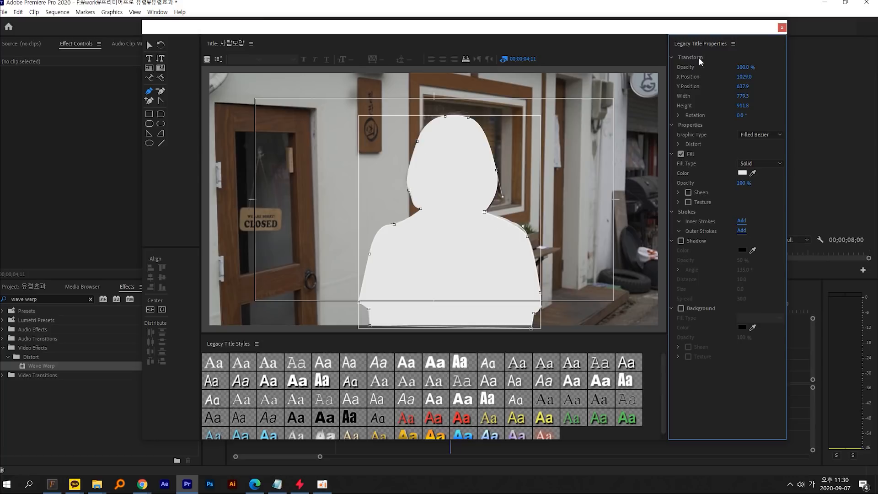
click(782, 29)
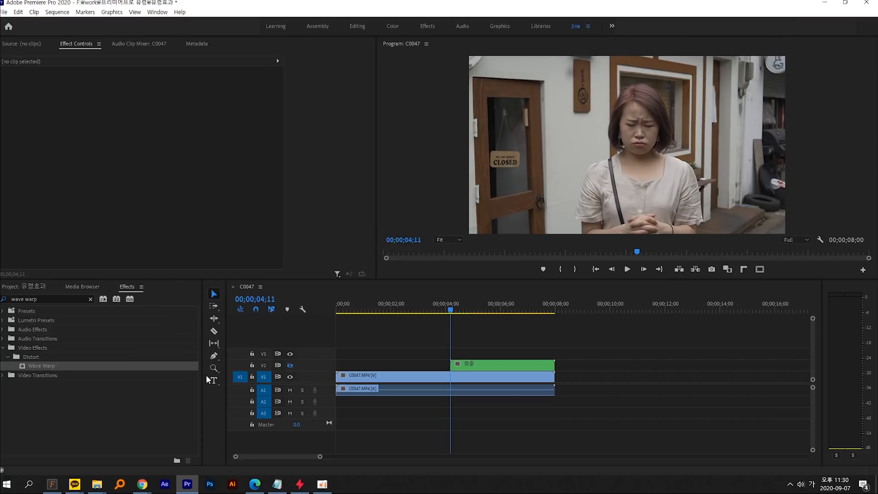
Place the 사람모양 title on V3 spanning the full length of the 최종 clip, and make track V2 visible again.
click(28, 287)
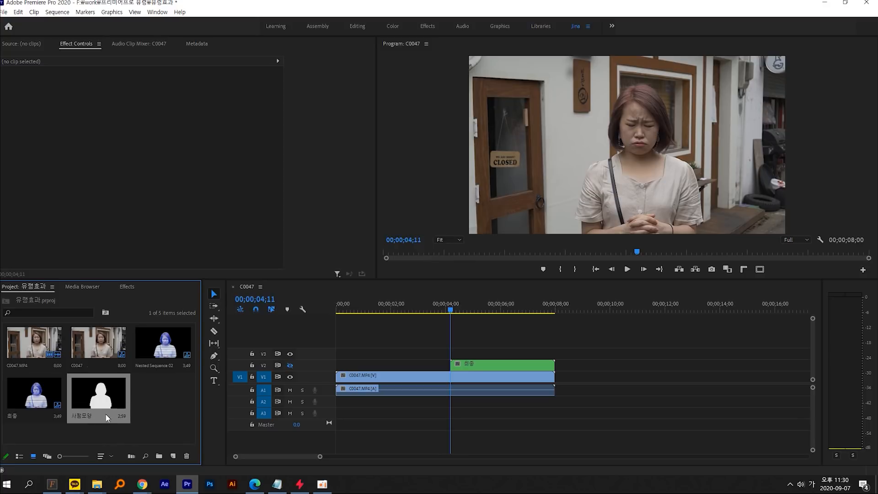
drag(100, 410, 452, 353)
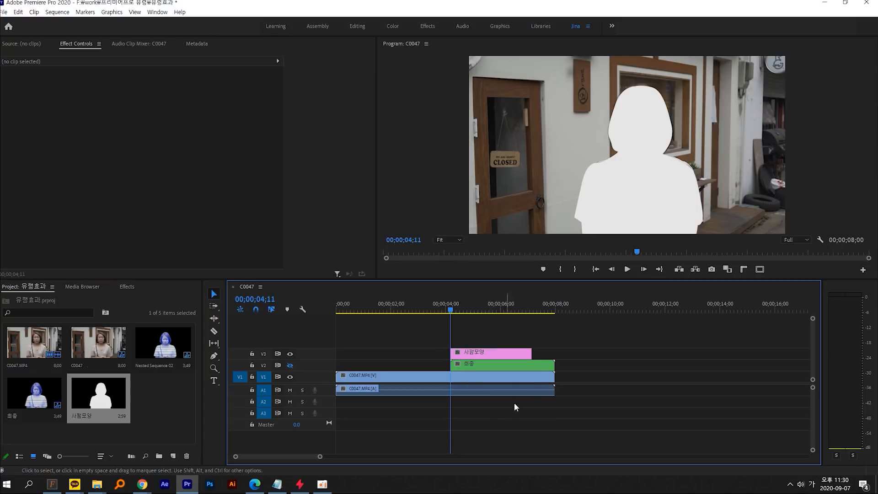
drag(532, 352, 554, 352)
click(290, 365)
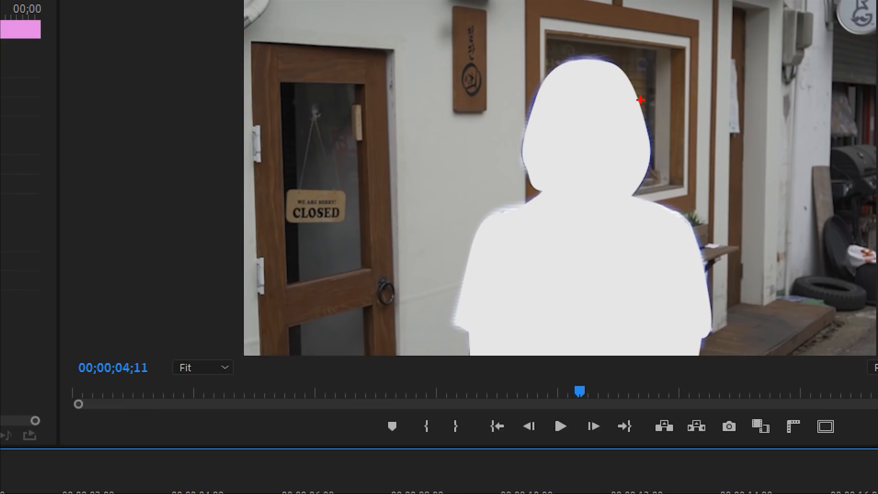
mouse_move(656, 104)
mouse_down()
mouse_move(630, 145)
mouse_move(652, 98)
mouse_move(662, 136)
mouse_up()
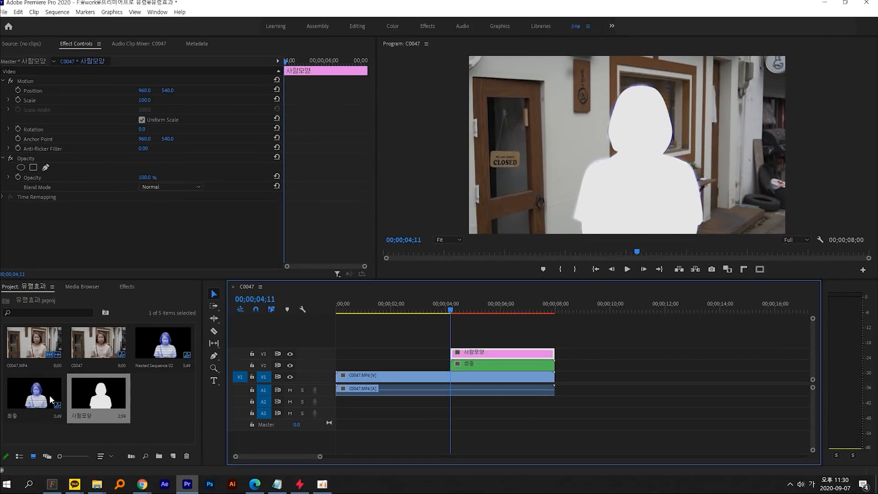
Apply Gaussian Blur to the 사람모양 title on V3 and set its Blurriness to 34.
click(126, 287)
click(48, 299)
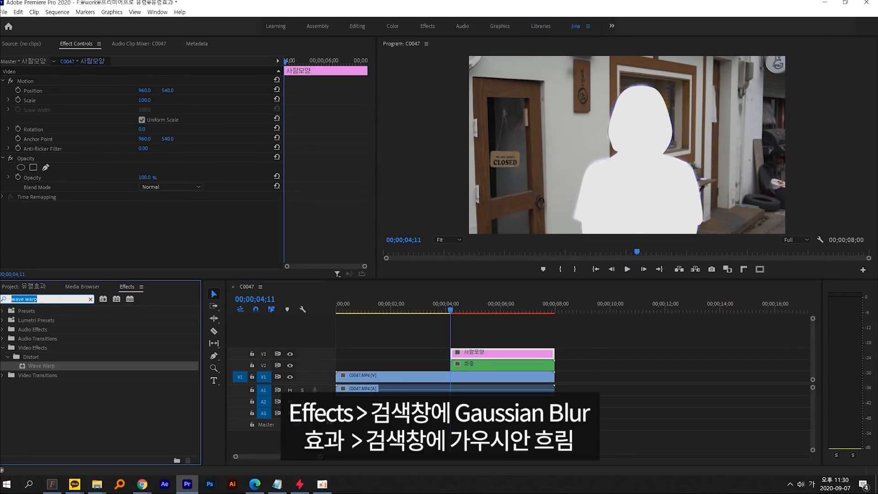
key(Hangul)
text(gau)
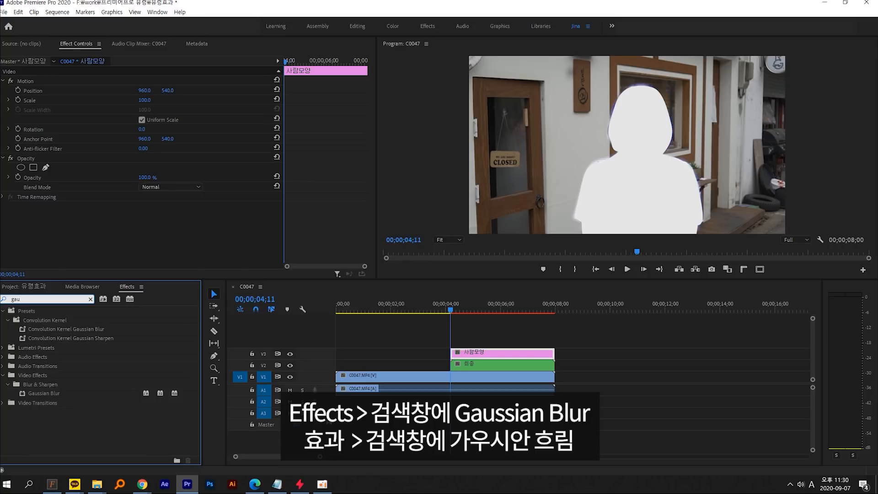
click(51, 395)
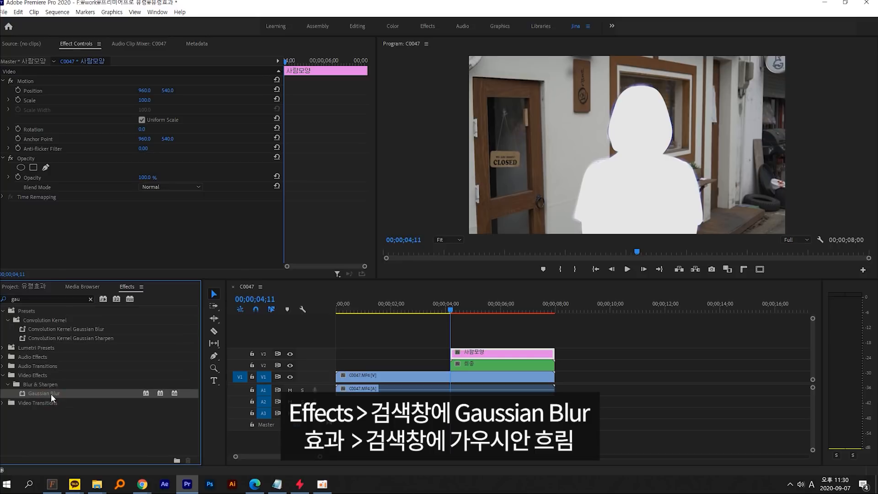
drag(51, 394, 476, 355)
drag(142, 226, 156, 226)
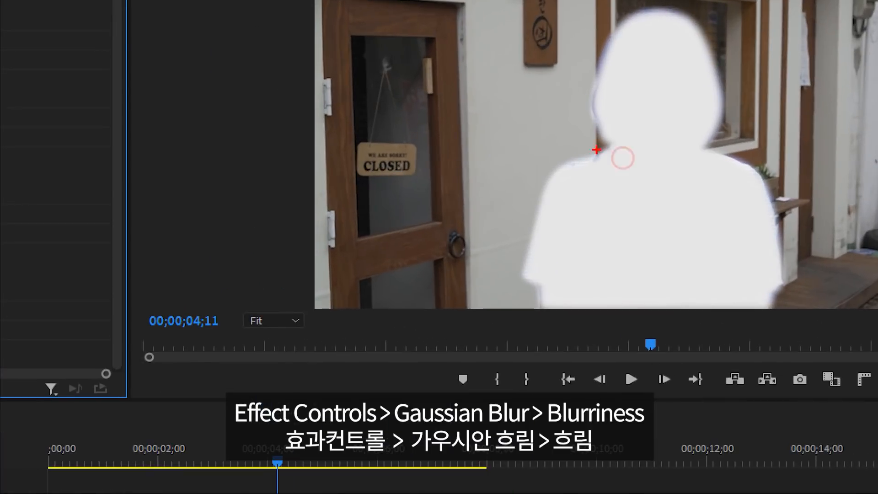
mouse_move(605, 192)
mouse_down()
mouse_move(606, 146)
mouse_move(587, 207)
mouse_up()
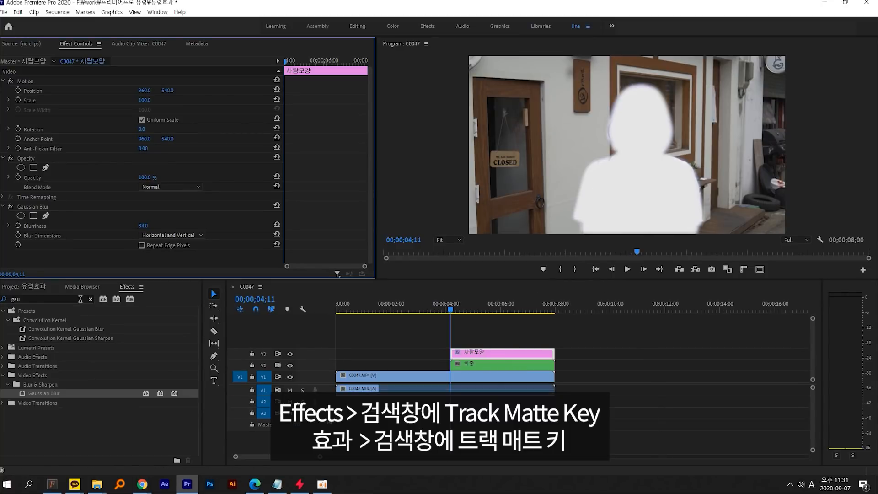
Find the Track Matte Key effect by searching "track" and apply it to the 최종 clip on V2.
click(2, 297)
text(tr)
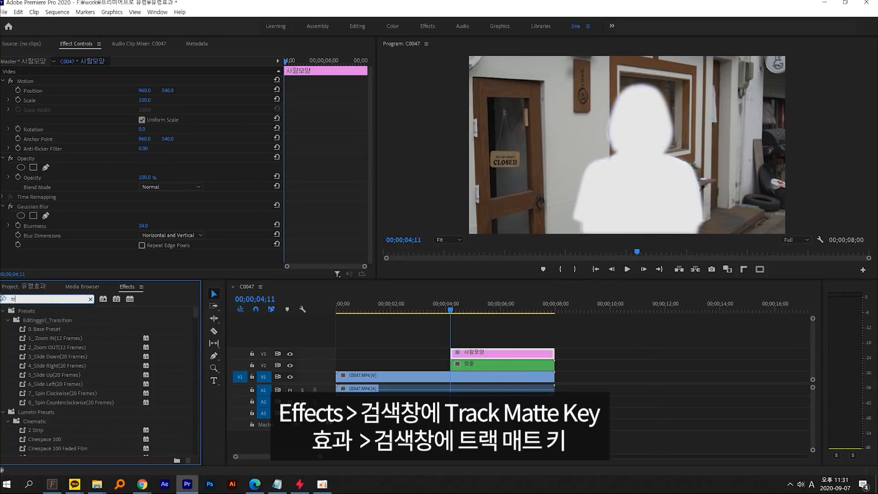
text(ack)
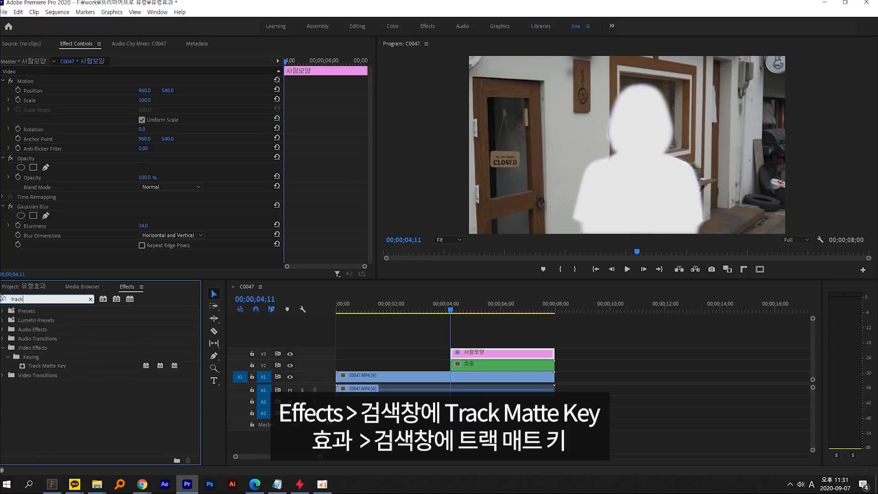
click(51, 366)
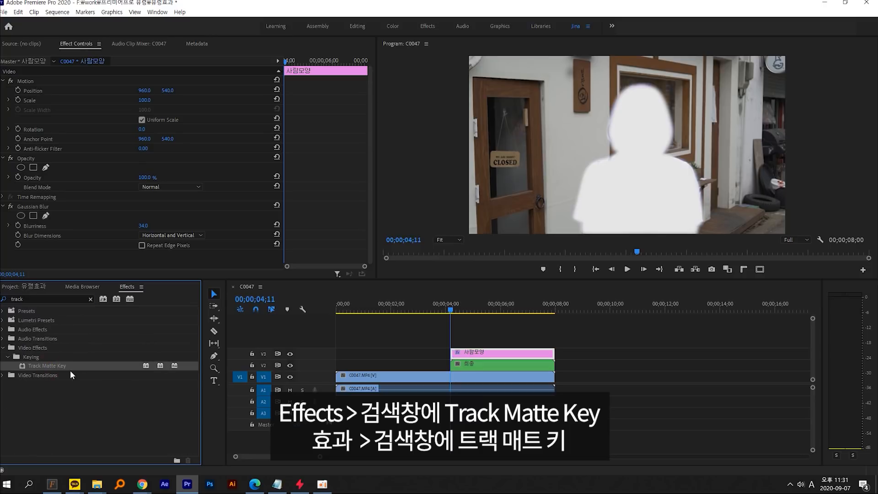
drag(55, 365, 463, 366)
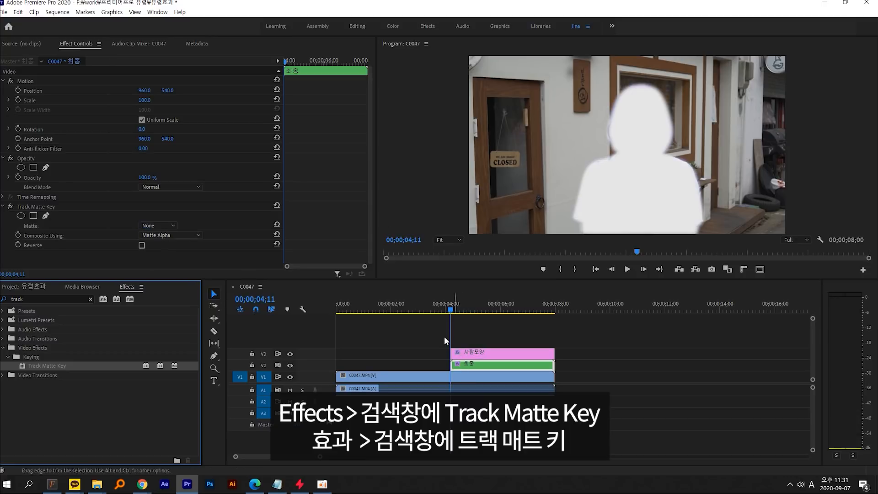
key(ctrl+2)
mouse_move(93, 52)
mouse_down()
mouse_move(125, 21)
mouse_move(68, 72)
mouse_up()
drag(3, 202, 64, 213)
key(Escape)
Set the Track Matte Key's matte on the 최종 clip to Video 3.
click(35, 225)
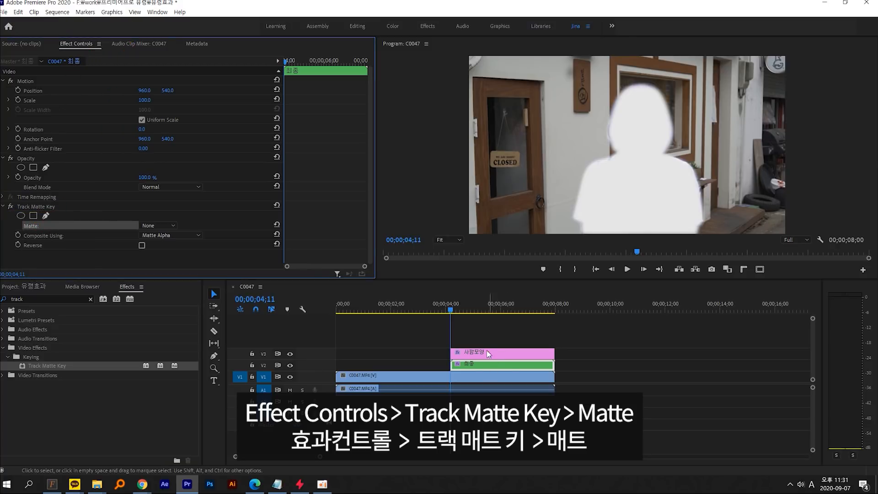
click(266, 354)
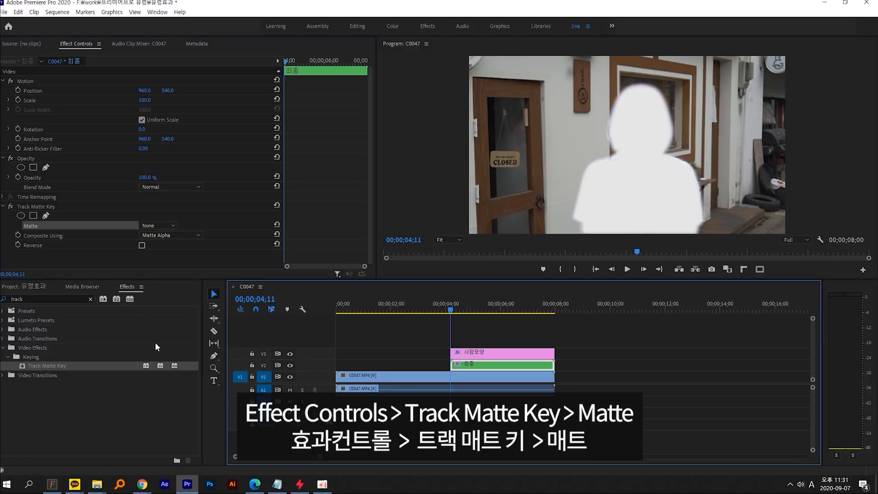
click(156, 226)
click(159, 245)
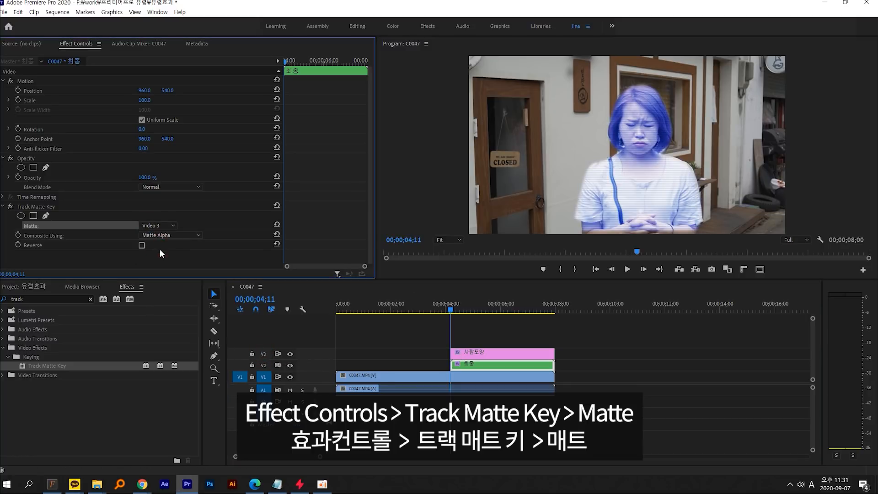
Go to 00;00;04;50 and enable Reverse on the 최종 clip's Track Matte Key.
mouse_move(452, 311)
mouse_down()
mouse_move(488, 312)
mouse_move(469, 312)
mouse_up()
drag(698, 104, 730, 80)
mouse_move(734, 118)
mouse_down()
mouse_move(735, 92)
mouse_move(710, 136)
mouse_up()
key(Escape)
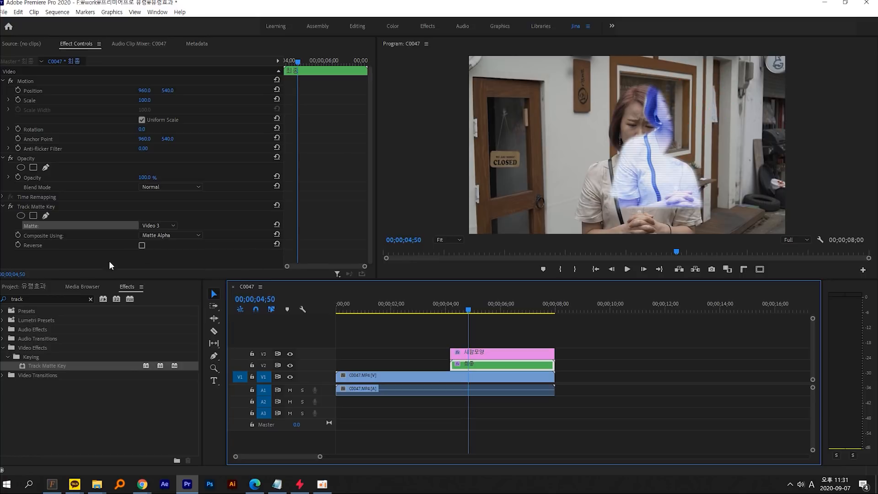
click(34, 245)
click(142, 245)
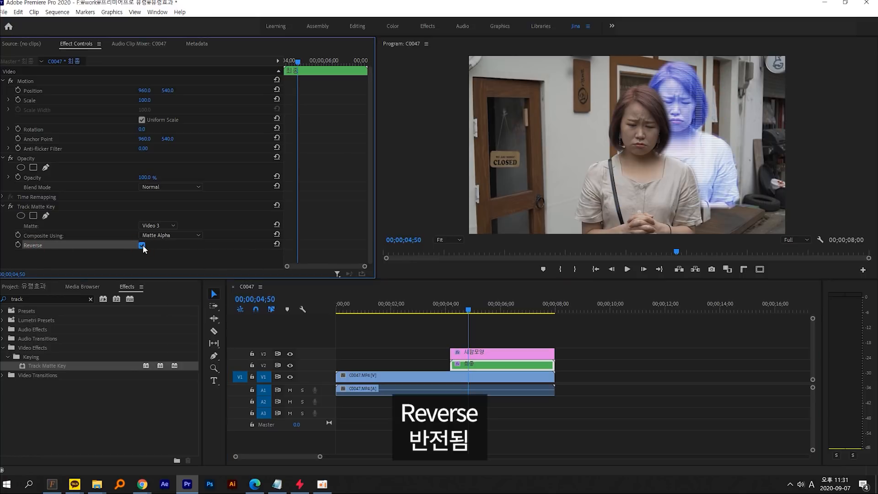
Mark in and out points around the whole sequence and play it back to check the ghost passing behind the woman.
drag(468, 309, 441, 316)
click(555, 270)
drag(551, 303, 561, 302)
click(575, 270)
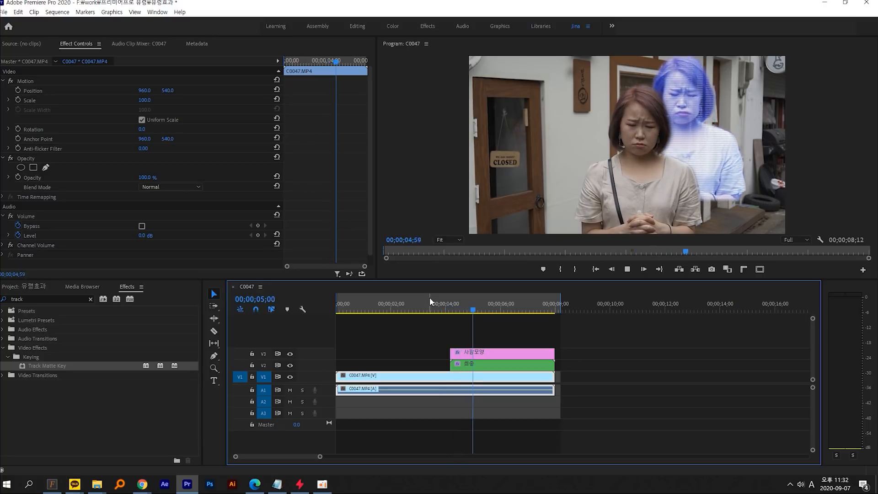
drag(534, 311, 531, 311)
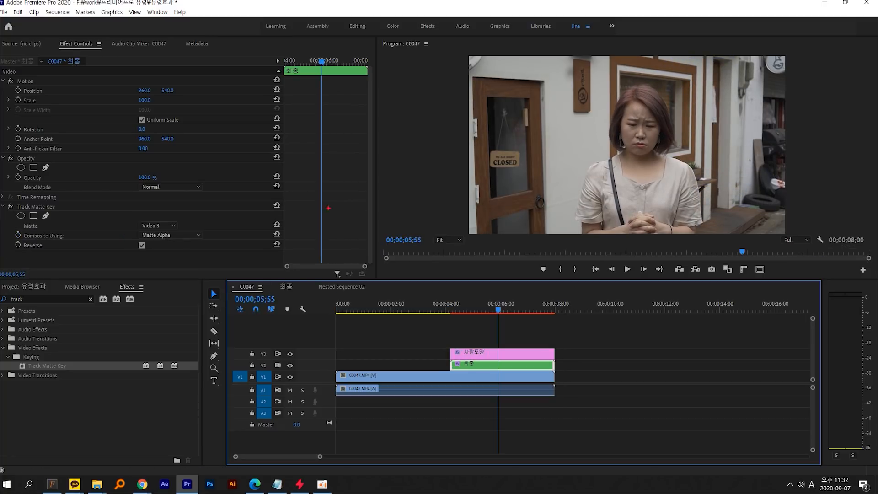
mouse_move(324, 224)
mouse_down()
mouse_move(359, 147)
mouse_move(410, 220)
mouse_up()
mouse_move(441, 217)
mouse_down()
mouse_move(471, 123)
mouse_move(513, 214)
mouse_up()
mouse_move(631, 154)
mouse_down()
mouse_move(536, 175)
mouse_move(641, 337)
mouse_up()
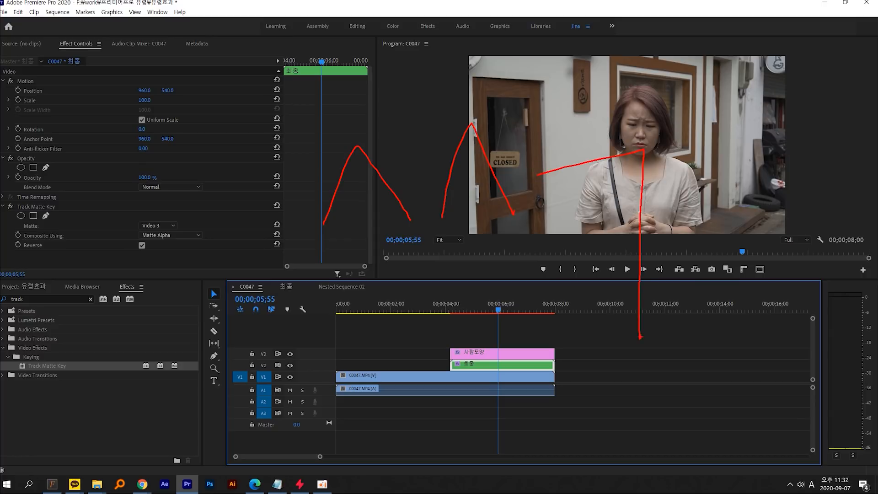